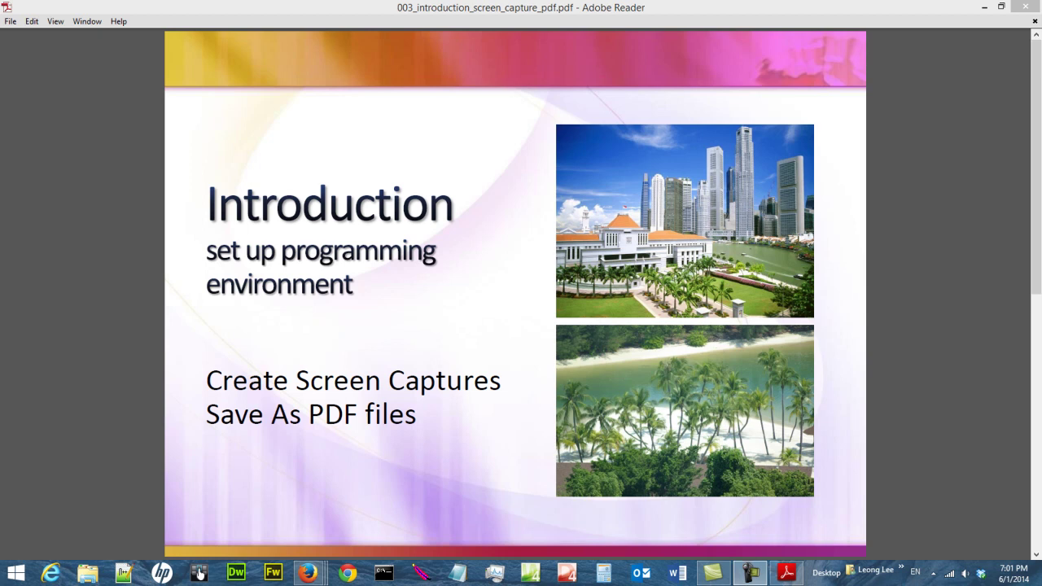
# Advance the introduction PDF to the 'How to Use This Video - Suggestion' slide
pyautogui.click(1039, 407)
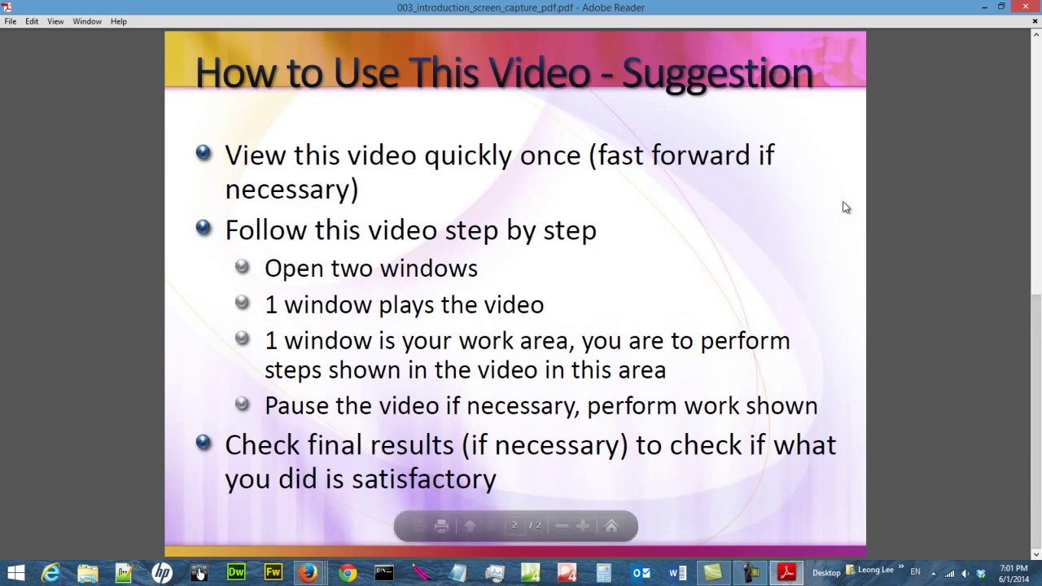
# Close Adobe Reader and the validator browser window, then browse File Explorer to C:\temp\html_css
pyautogui.click(1022, 10)
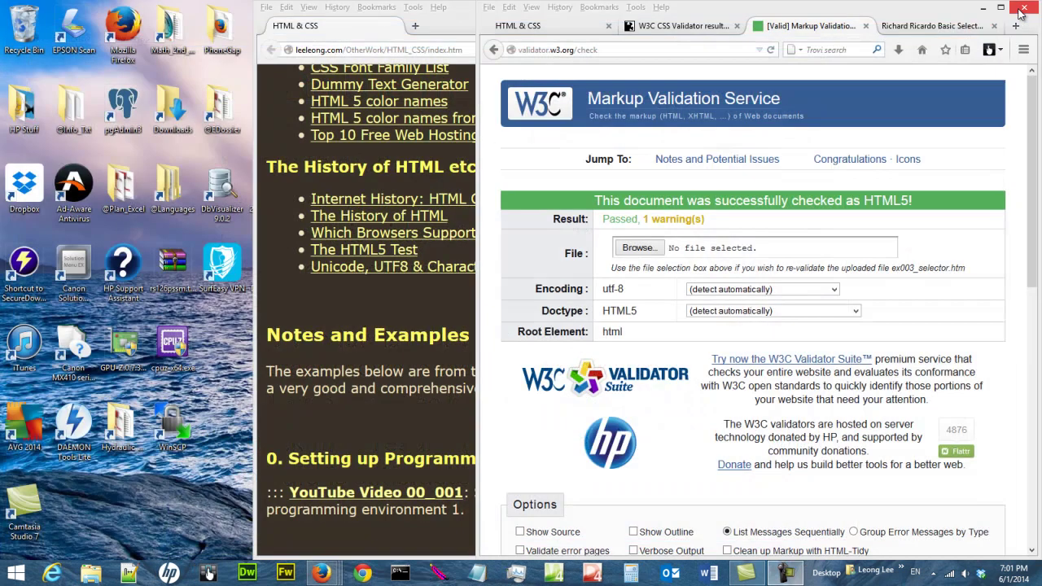
pyautogui.click(1021, 8)
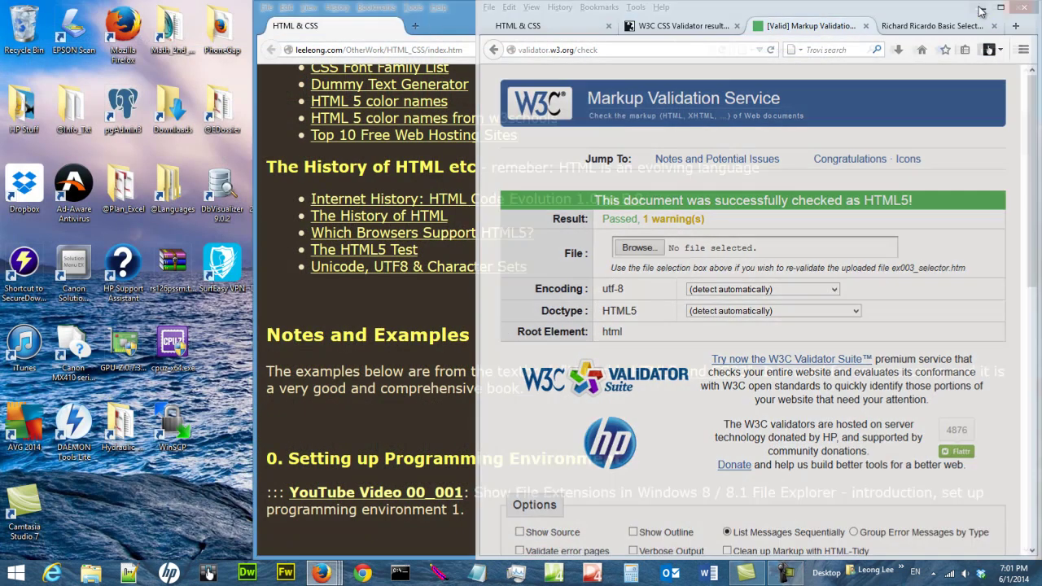
pyautogui.click(89, 574)
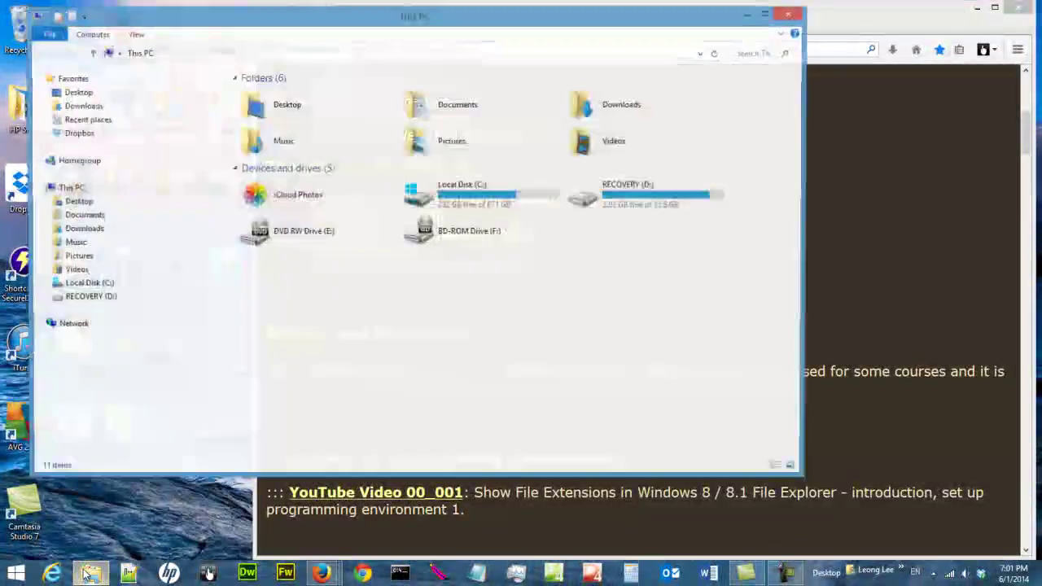
pyautogui.click(439, 202)
pyautogui.doubleClick(439, 202)
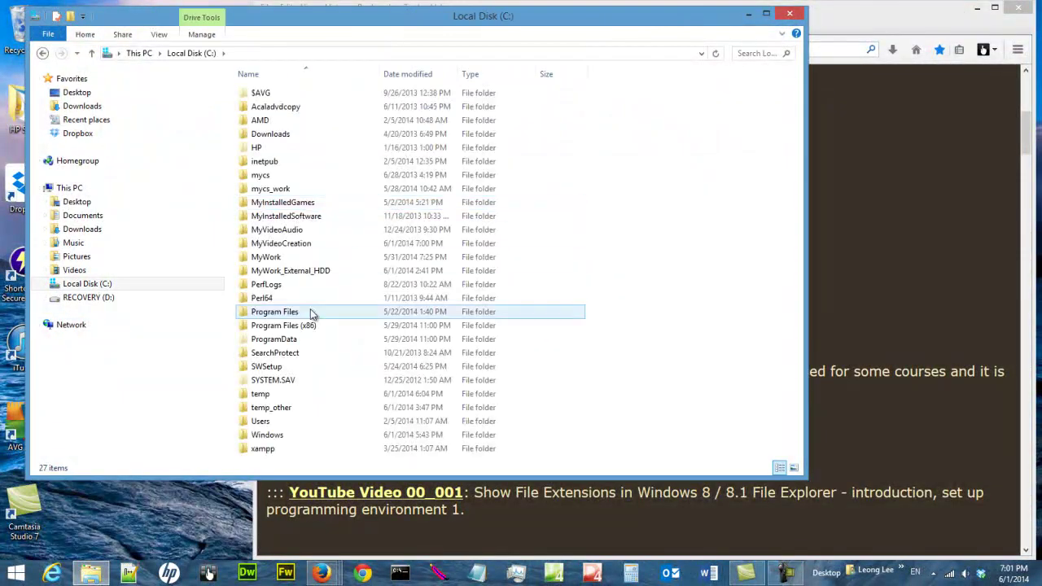
pyautogui.click(303, 394)
pyautogui.doubleClick(302, 394)
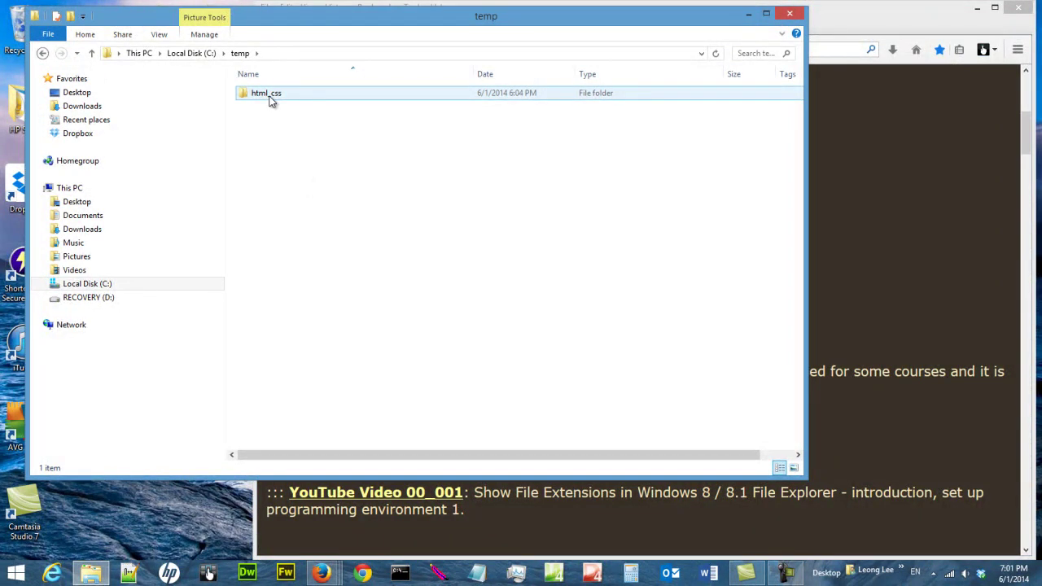
pyautogui.doubleClick(271, 96)
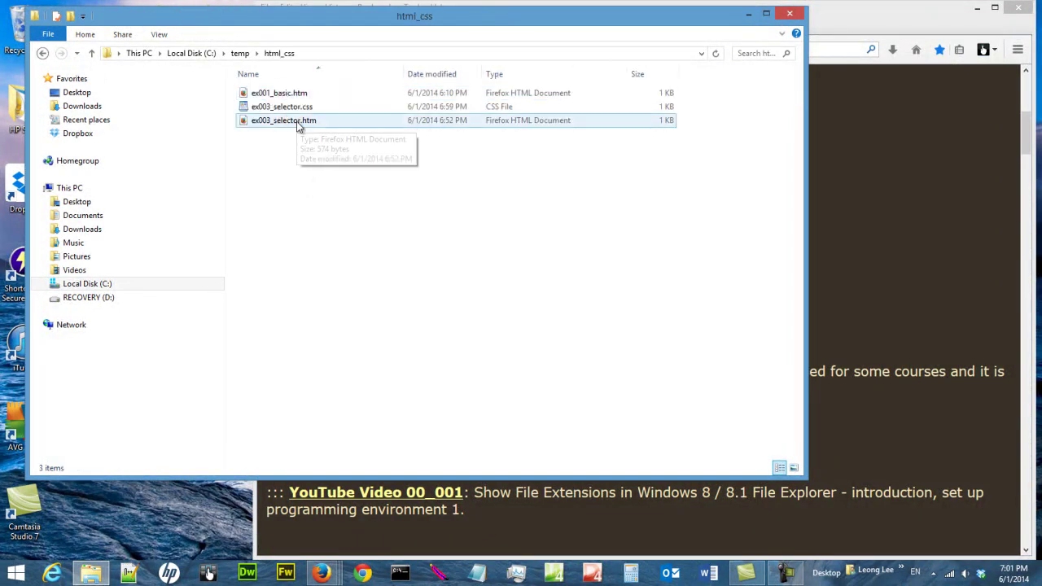
# Open ex003_selector.htm in Firefox beside the HTML & CSS page and widen the file list
pyautogui.doubleClick(298, 125)
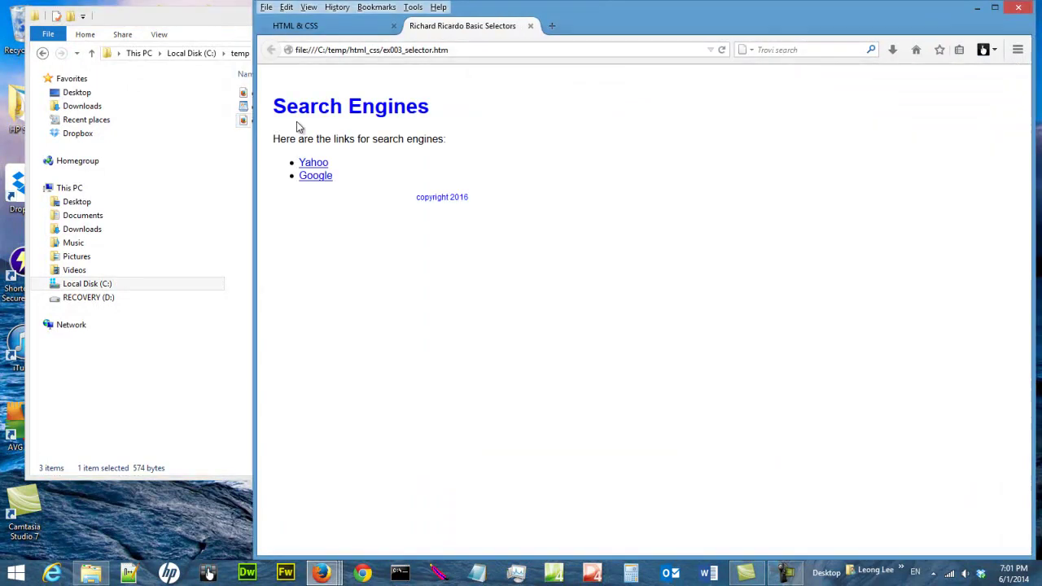
pyautogui.click(338, 26)
pyautogui.click(464, 27)
pyautogui.moveTo(256, 221); pyautogui.dragTo(391, 221)
# Upload ex003_selector.htm to the W3C Markup Validator in a new tab: HTML5 passed, 1 warning
pyautogui.click(456, 25)
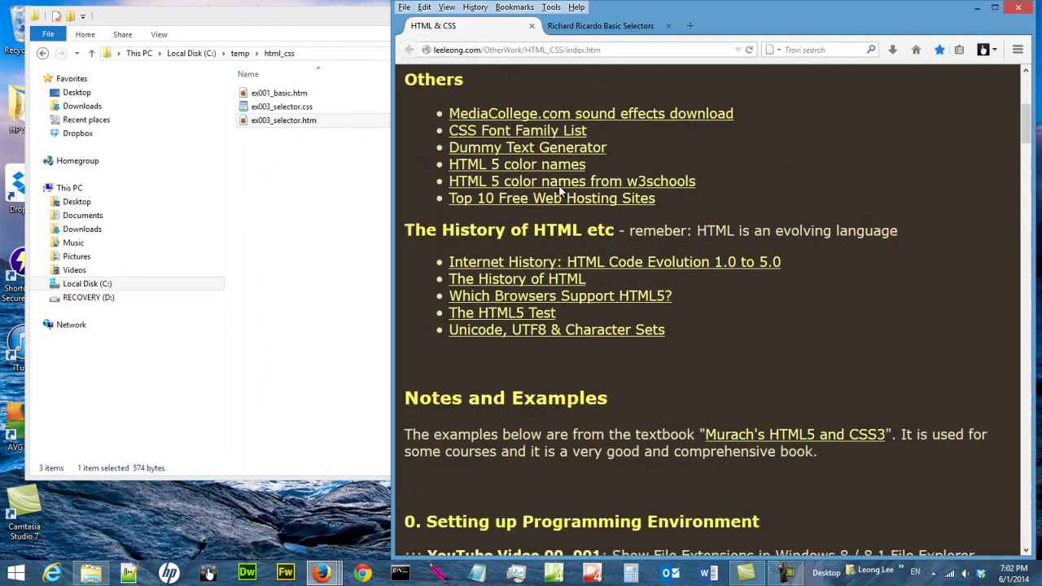
pyautogui.scroll(5, 560, 189)
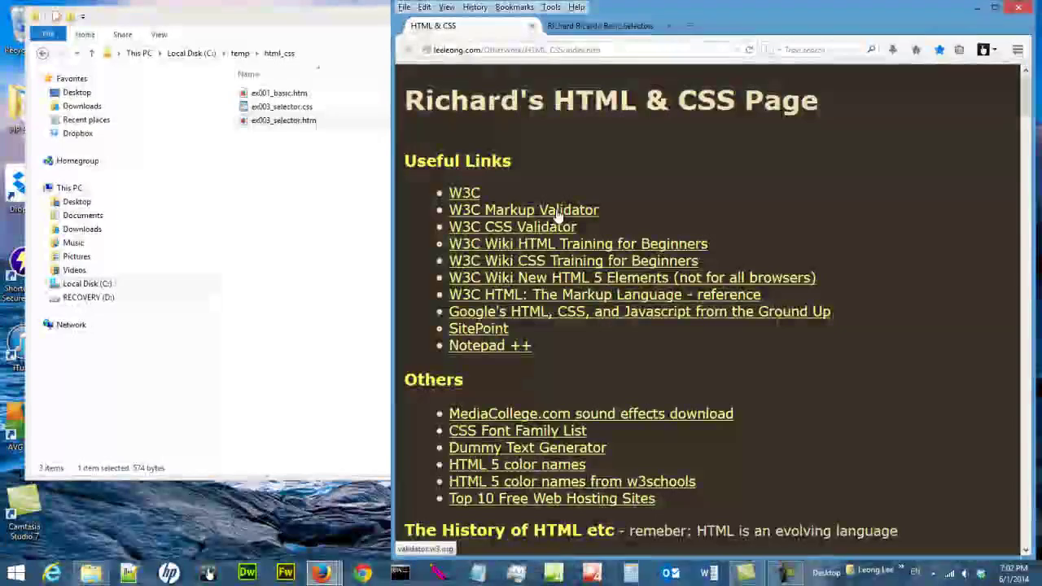
pyautogui.rightClick(557, 212)
pyautogui.press('t')
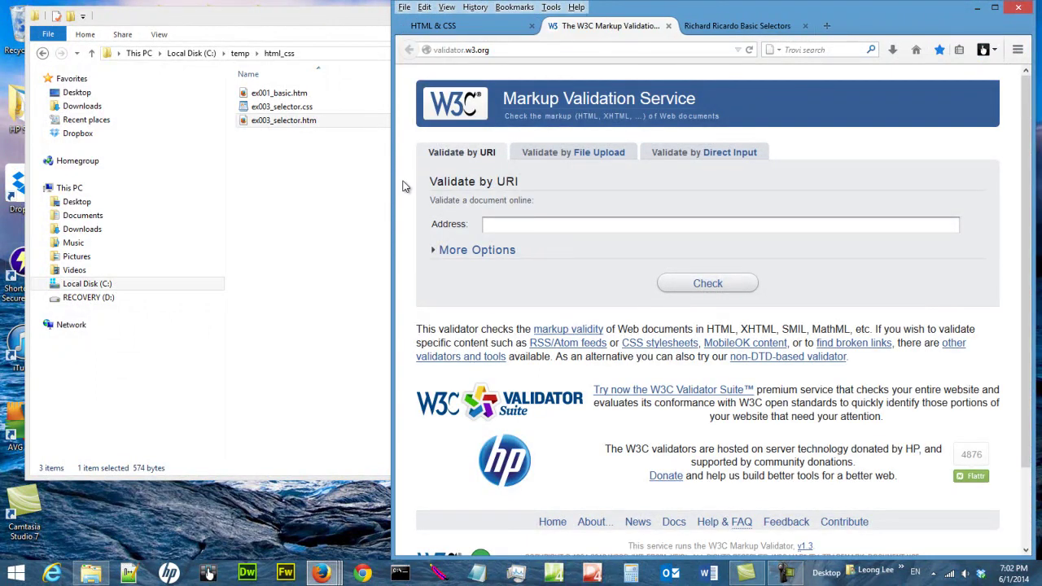
pyautogui.click(560, 157)
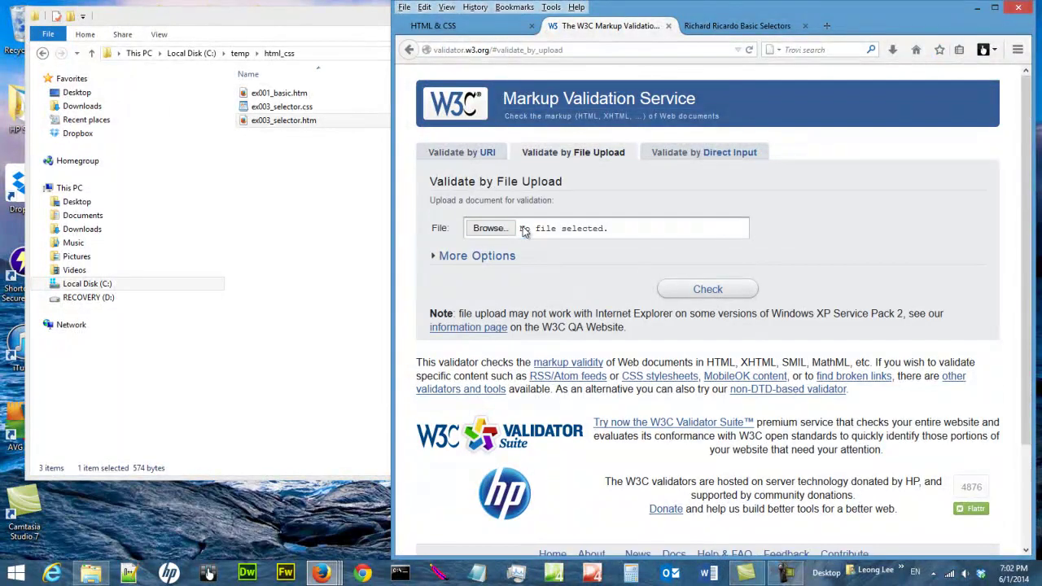
pyautogui.click(491, 228)
pyautogui.doubleClick(559, 121)
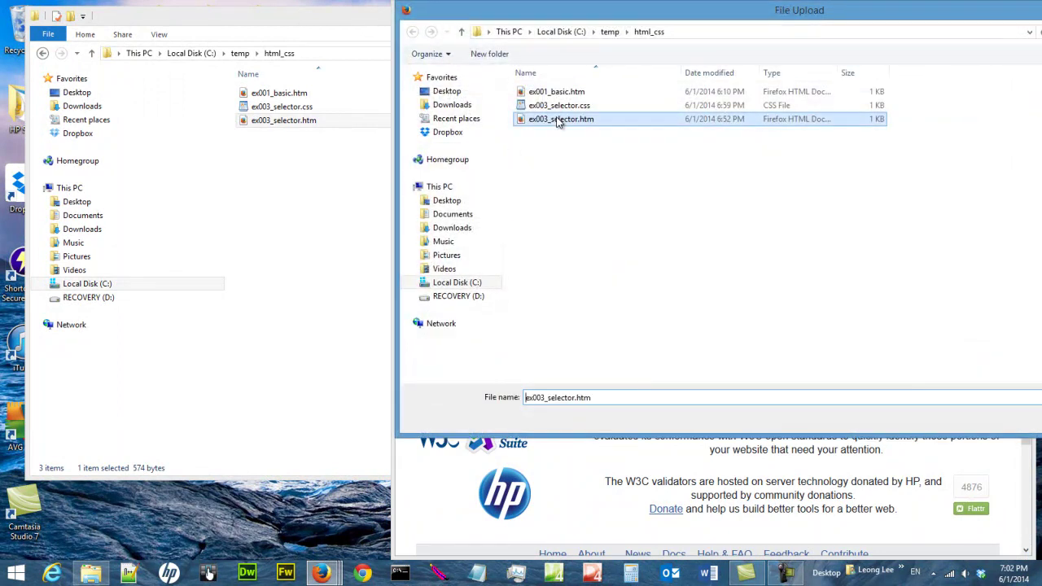
pyautogui.click(730, 289)
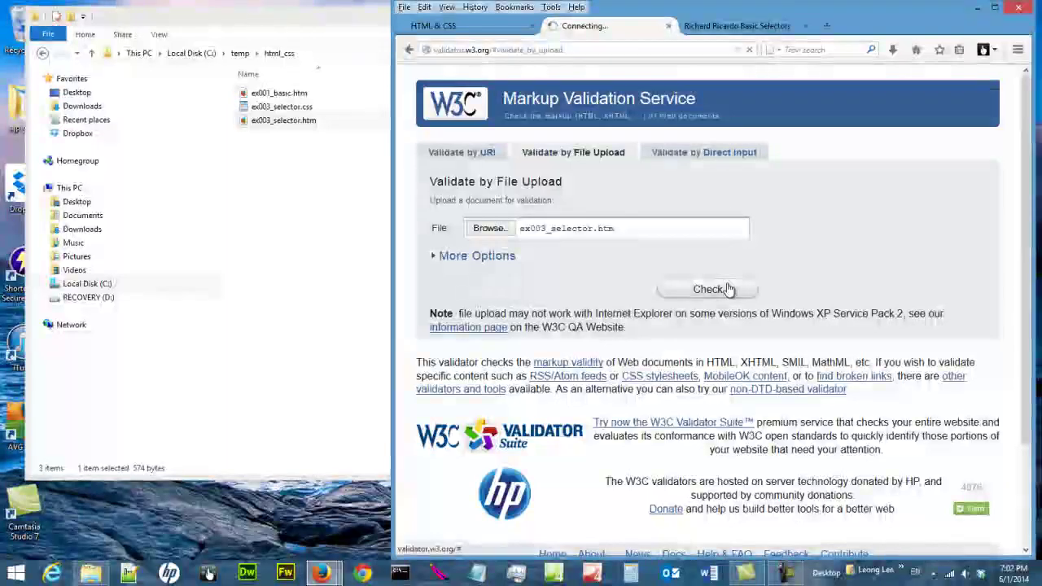
pyautogui.scroll(-5, 731, 289)
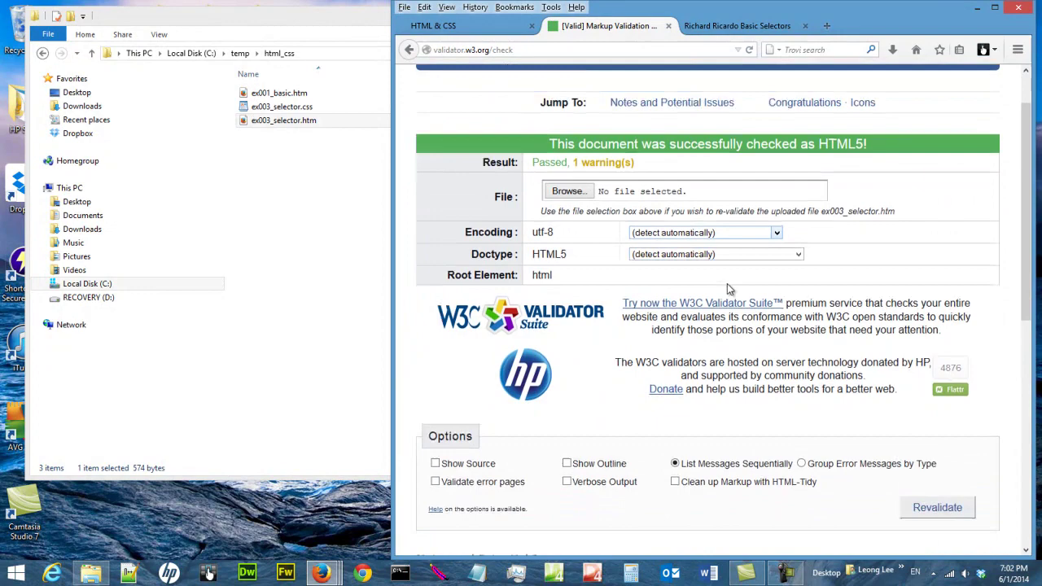
pyautogui.scroll(4, 731, 289)
pyautogui.scroll(2, 730, 289)
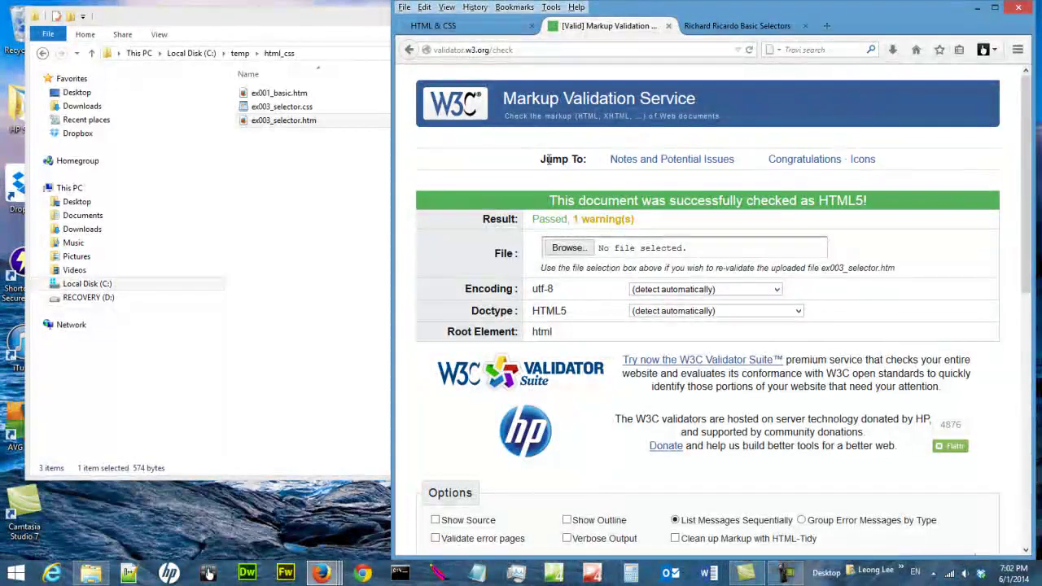
# Upload ex003_selector.css to the W3C CSS Validator and confirm no errors at CSS level 3
pyautogui.click(440, 25)
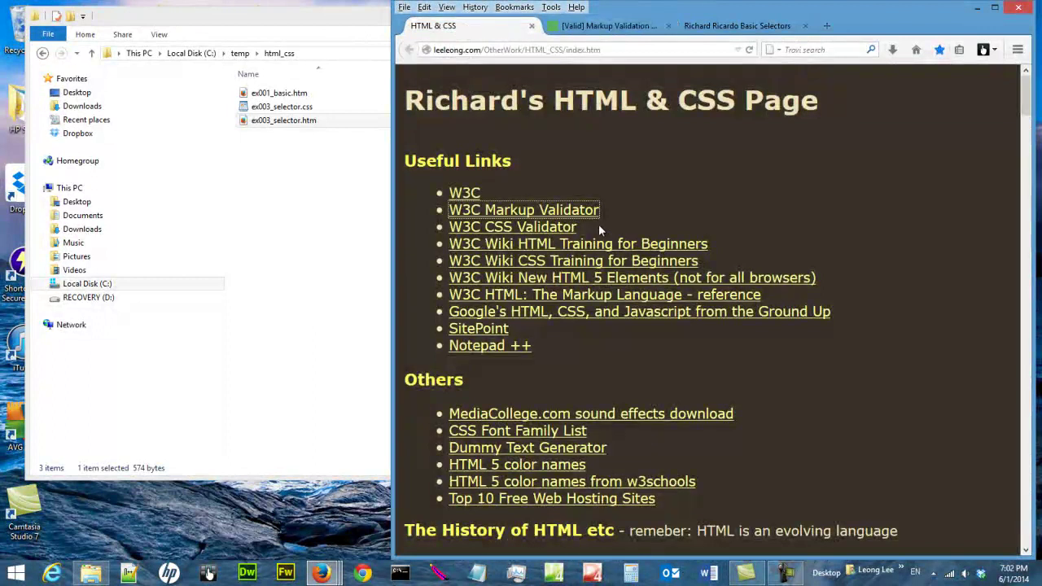
pyautogui.click(569, 230)
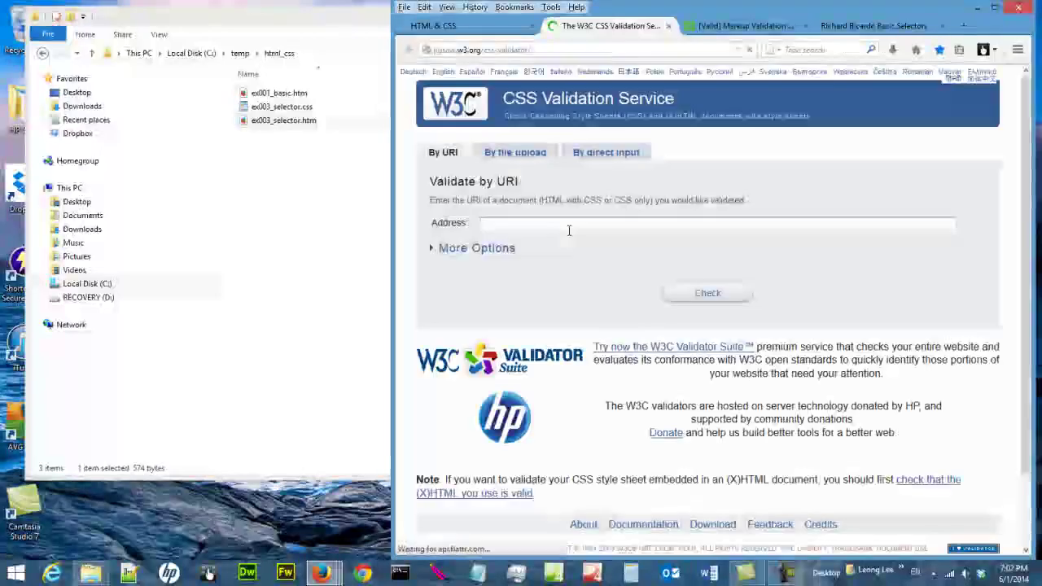
pyautogui.click(521, 155)
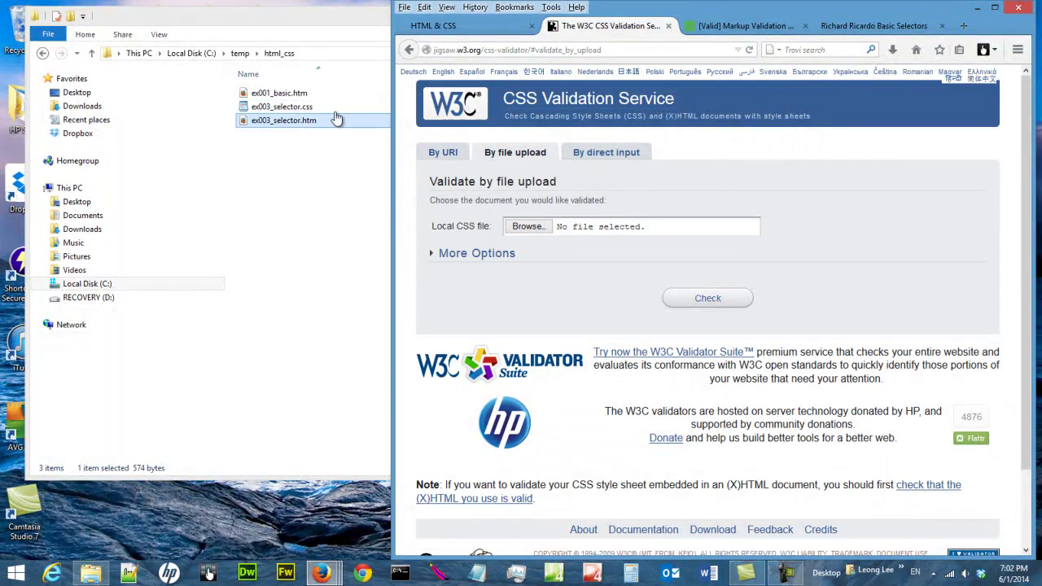
pyautogui.click(529, 229)
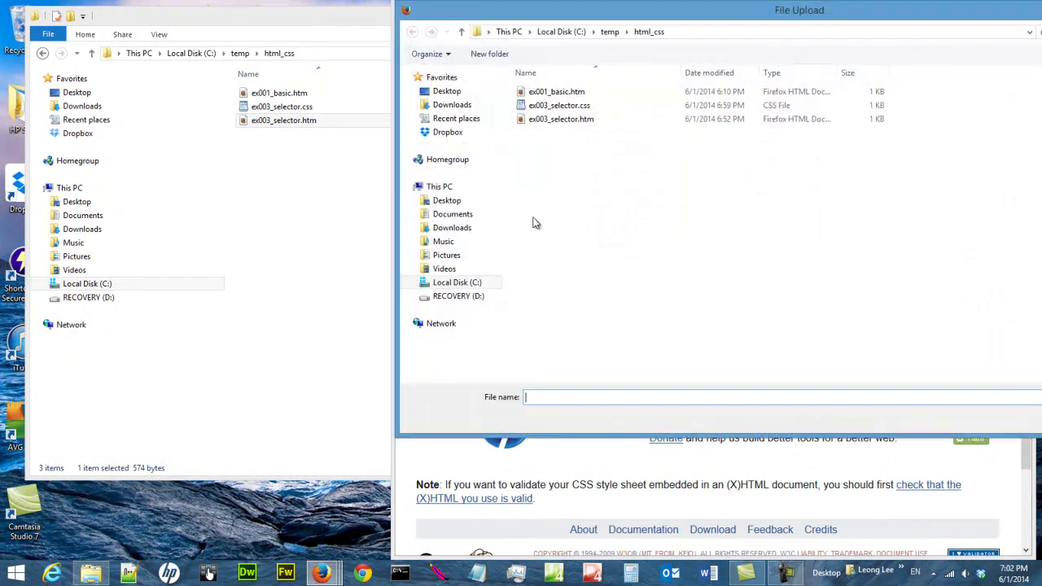
pyautogui.doubleClick(581, 109)
pyautogui.click(735, 300)
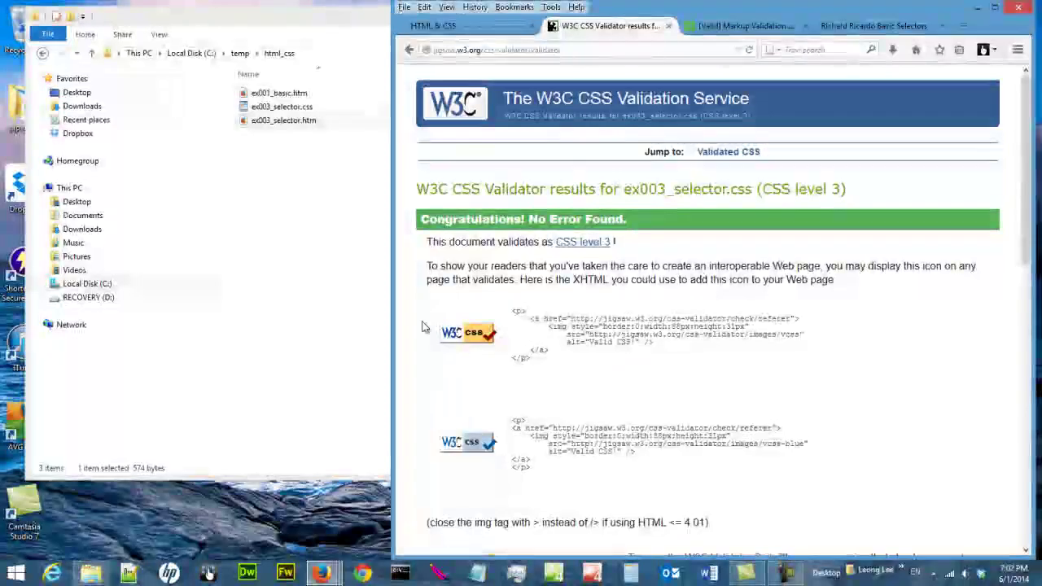
# Review the HTML result's Notes and Potential Issues, then return to the Search Engines page
pyautogui.click(722, 29)
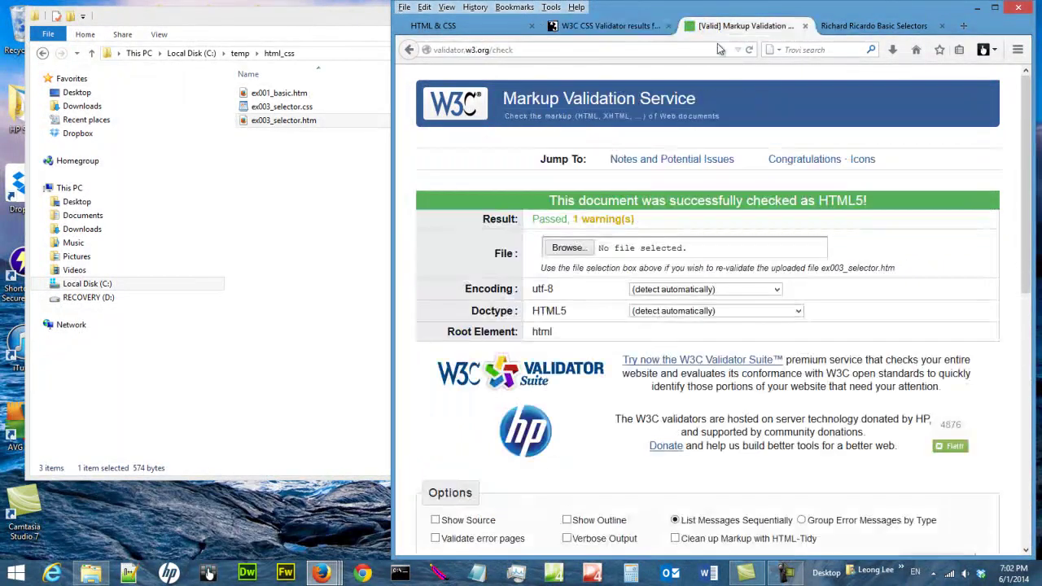
pyautogui.click(702, 160)
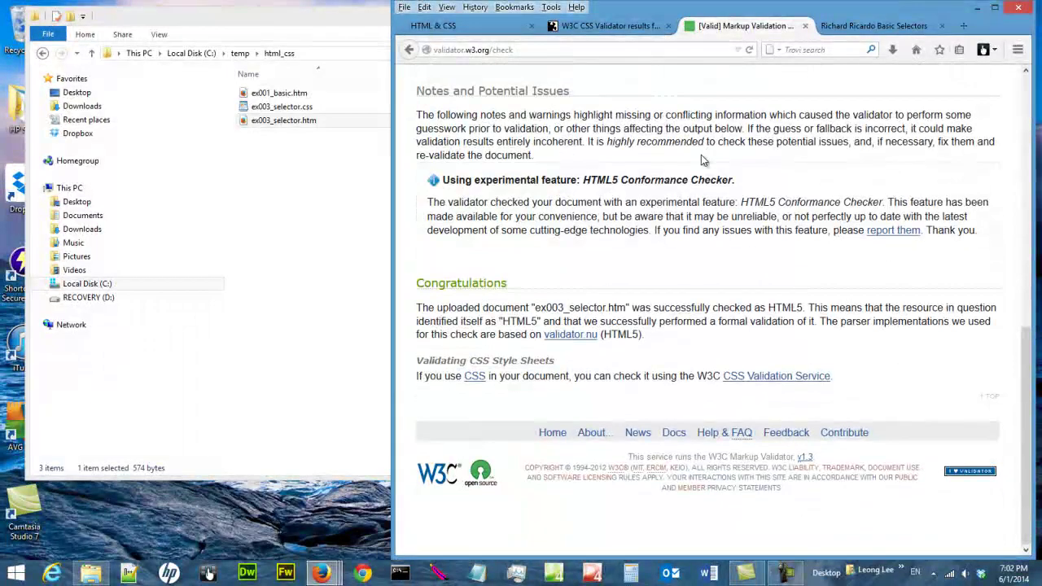
pyautogui.scroll(8, 702, 160)
pyautogui.scroll(-5, 702, 159)
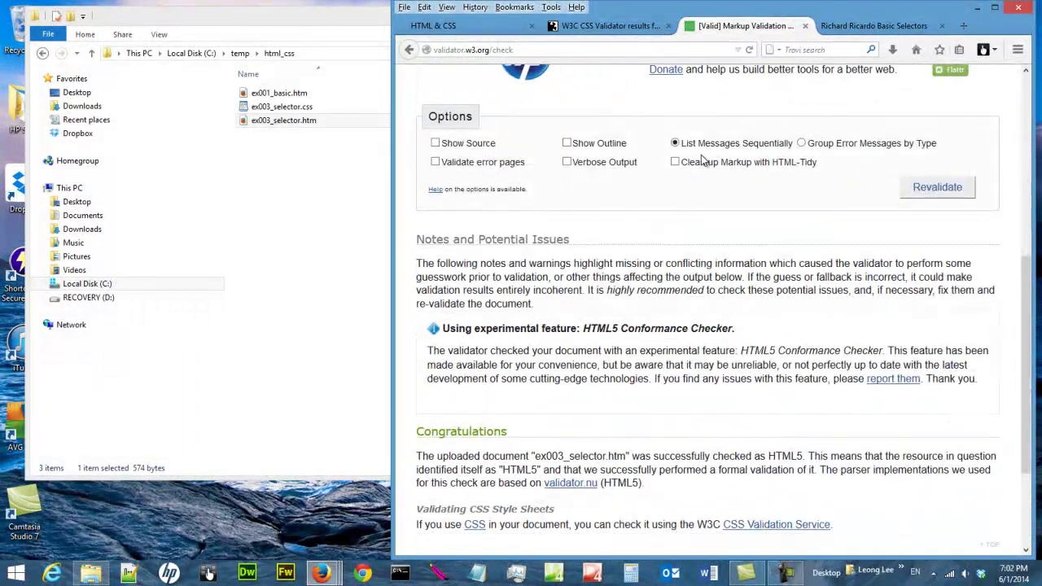
pyautogui.scroll(5, 701, 160)
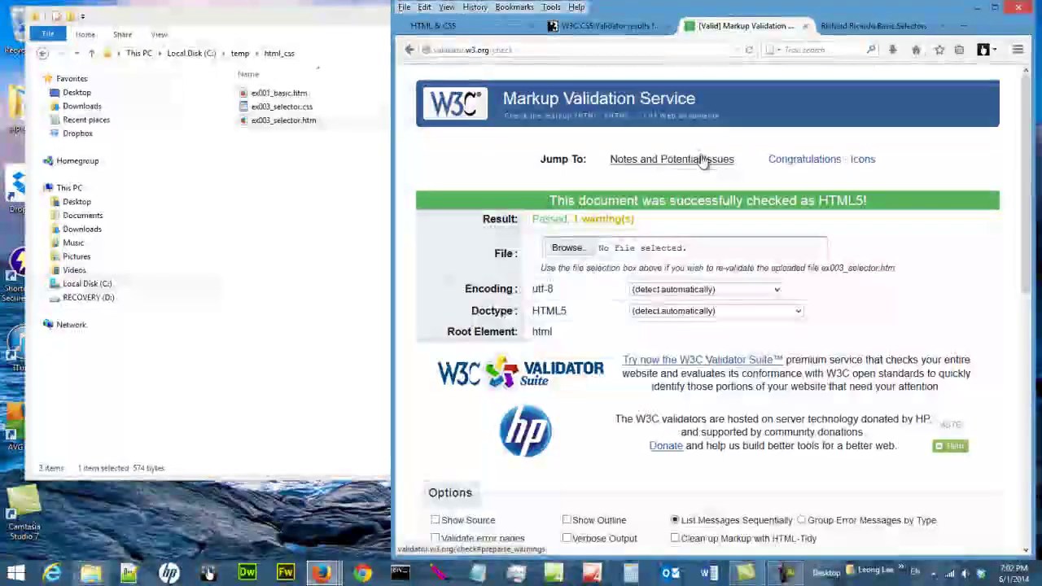
pyautogui.click(845, 28)
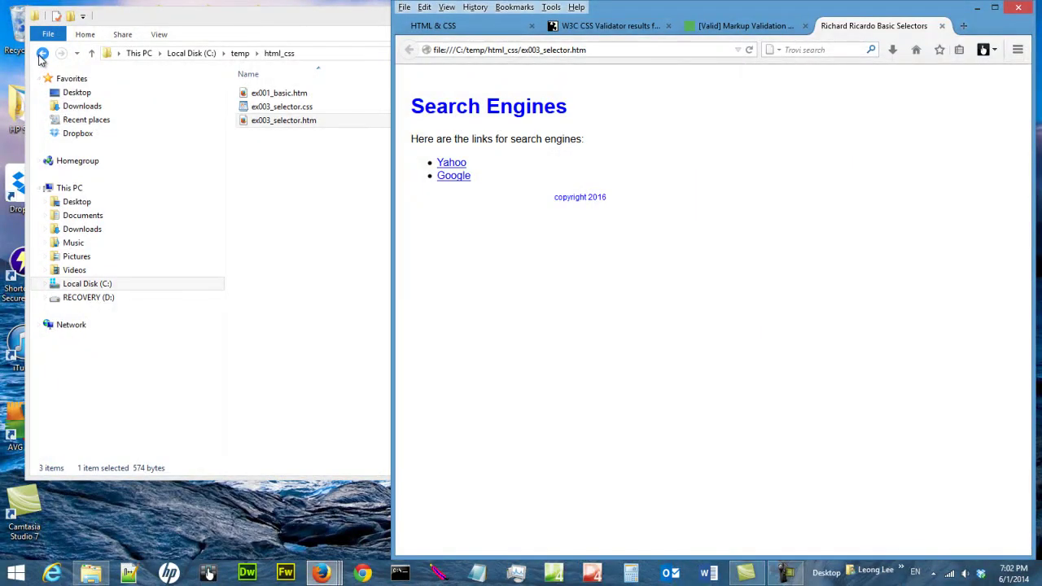
# Create a new empty Word document named assignment.docx in C:\temp
pyautogui.click(239, 53)
pyautogui.rightClick(303, 219)
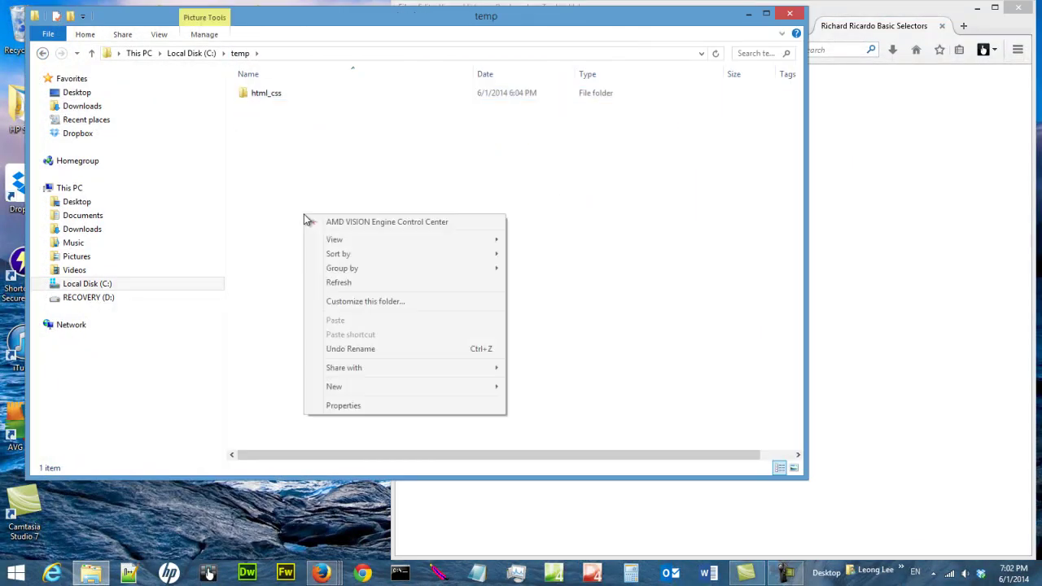
pyautogui.moveTo(369, 392)
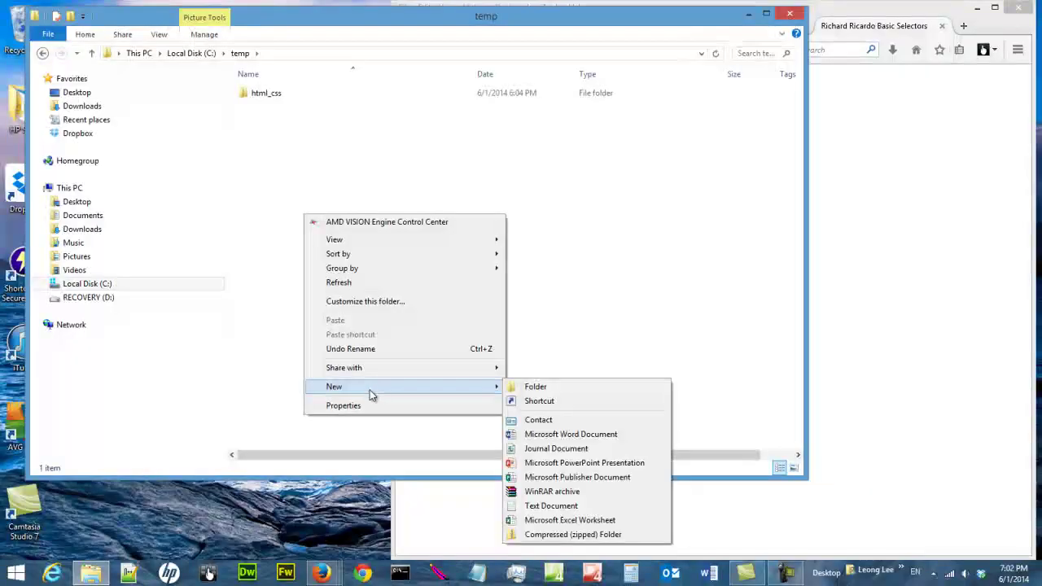
pyautogui.click(537, 436)
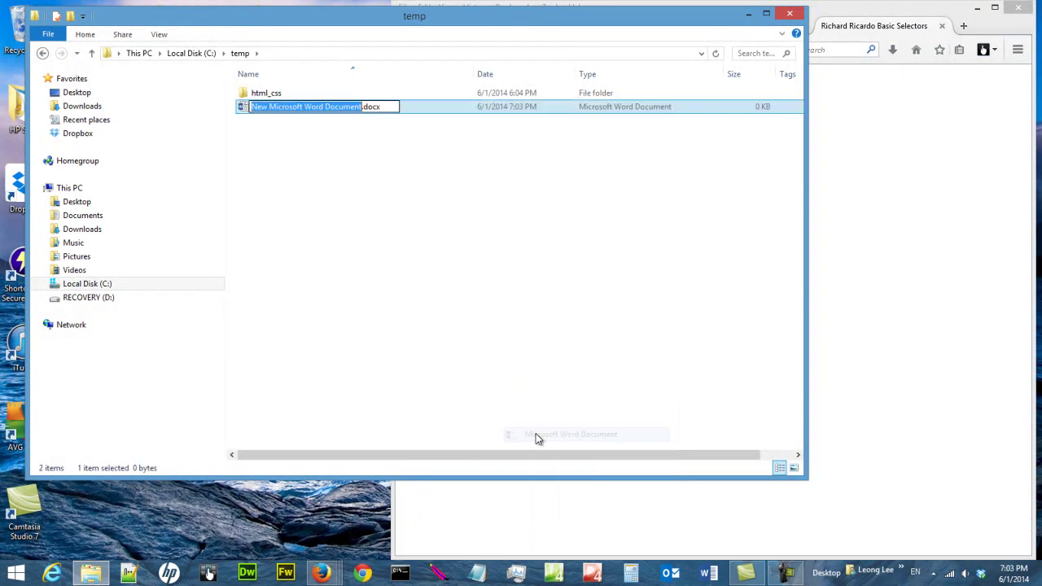
pyautogui.write('as')
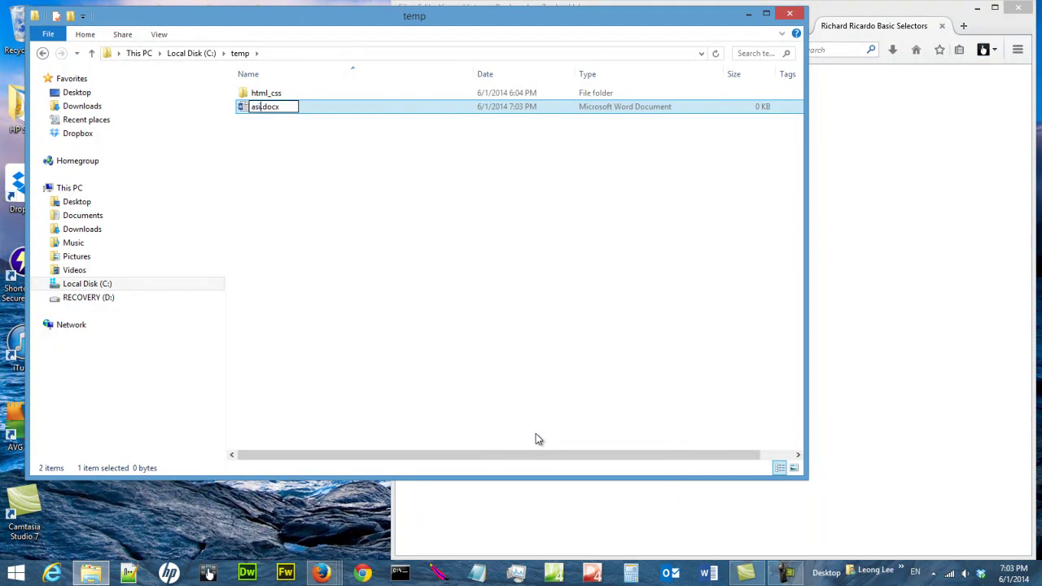
pyautogui.write('signment')
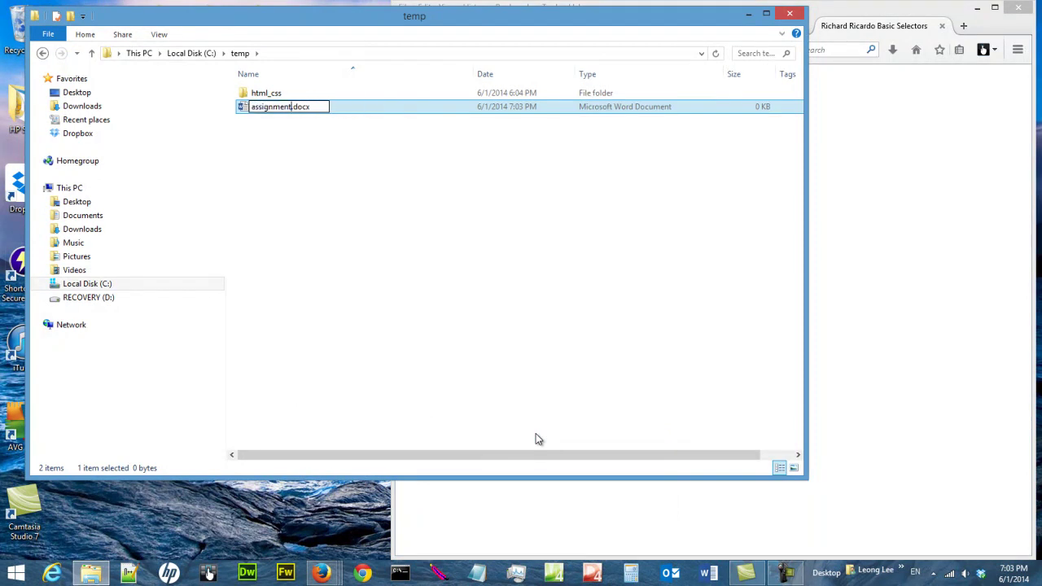
pyautogui.press('Return')
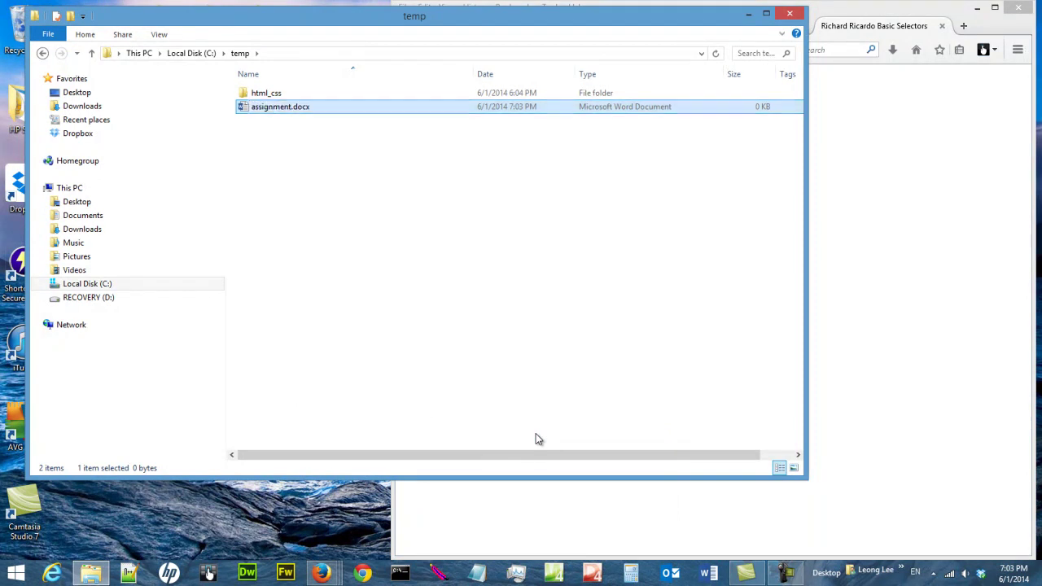
# Open assignment.docx and save it with spaced lines Screen Capture 1, Screen Capture 2, Screen Capture 3
pyautogui.doubleClick(255, 110)
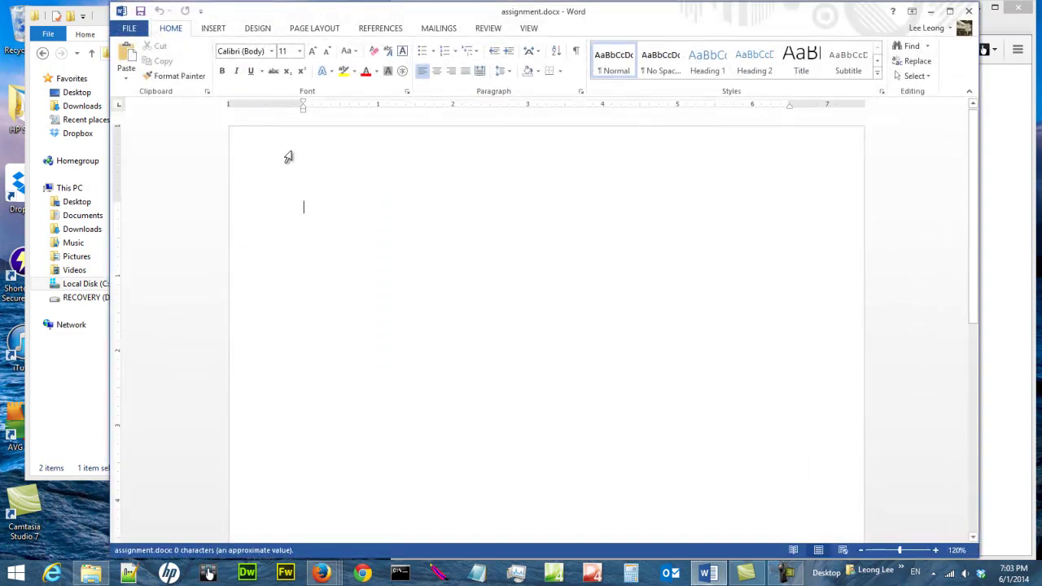
pyautogui.moveTo(421, 19); pyautogui.dragTo(315, 16)
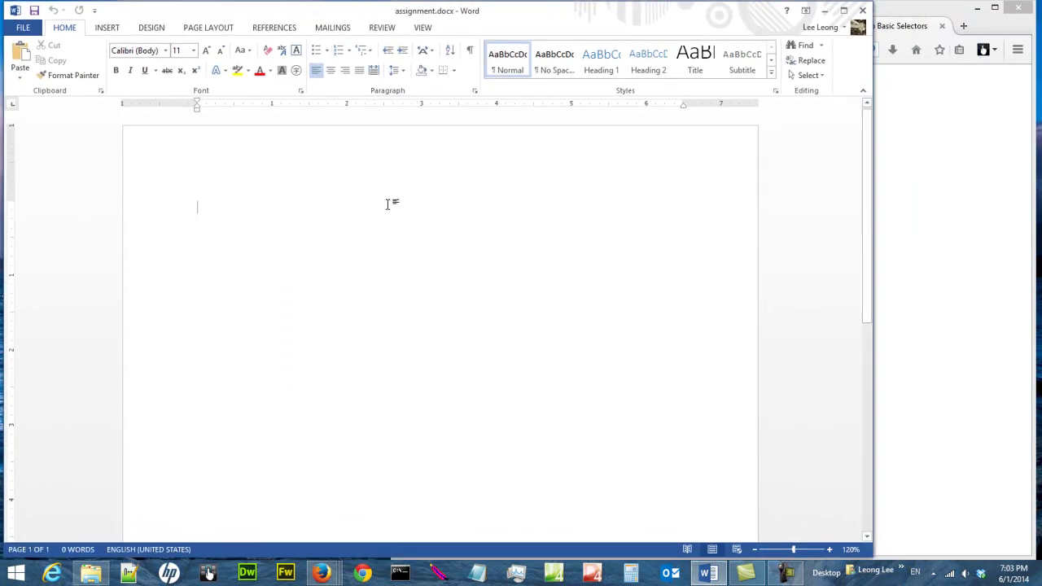
pyautogui.write('screen 1')
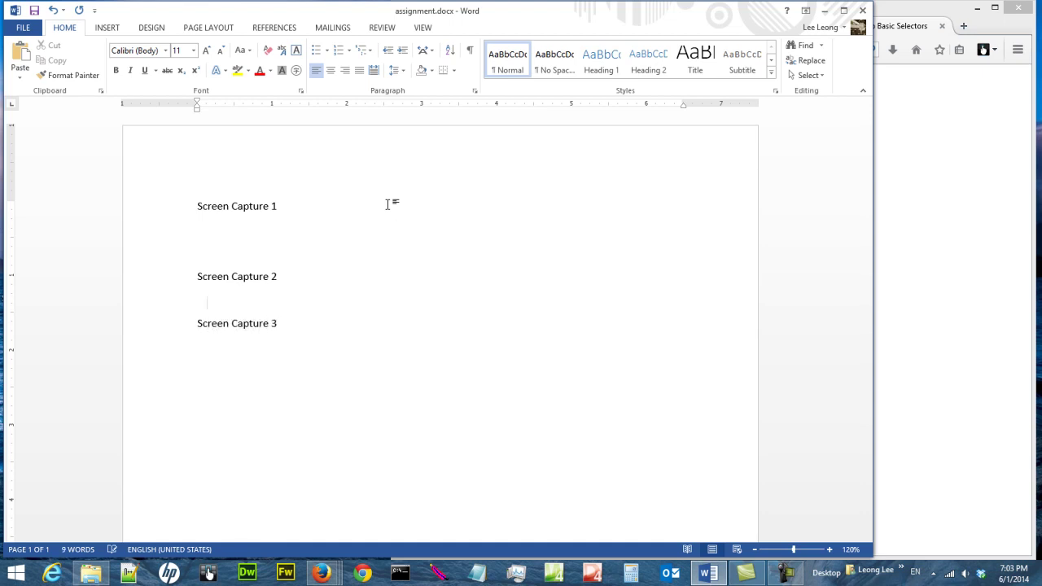
pyautogui.press('Return')
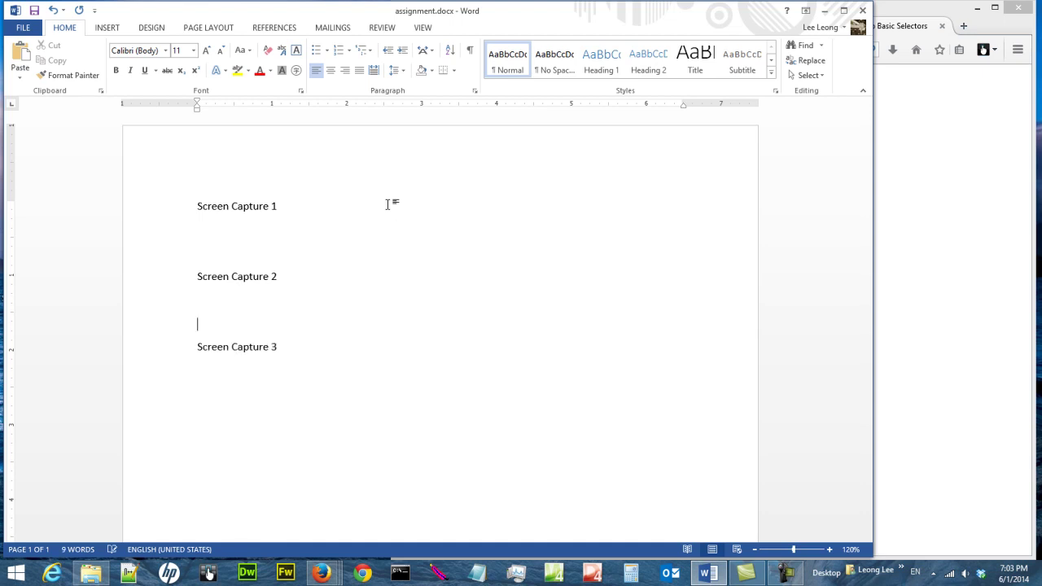
pyautogui.click(35, 10)
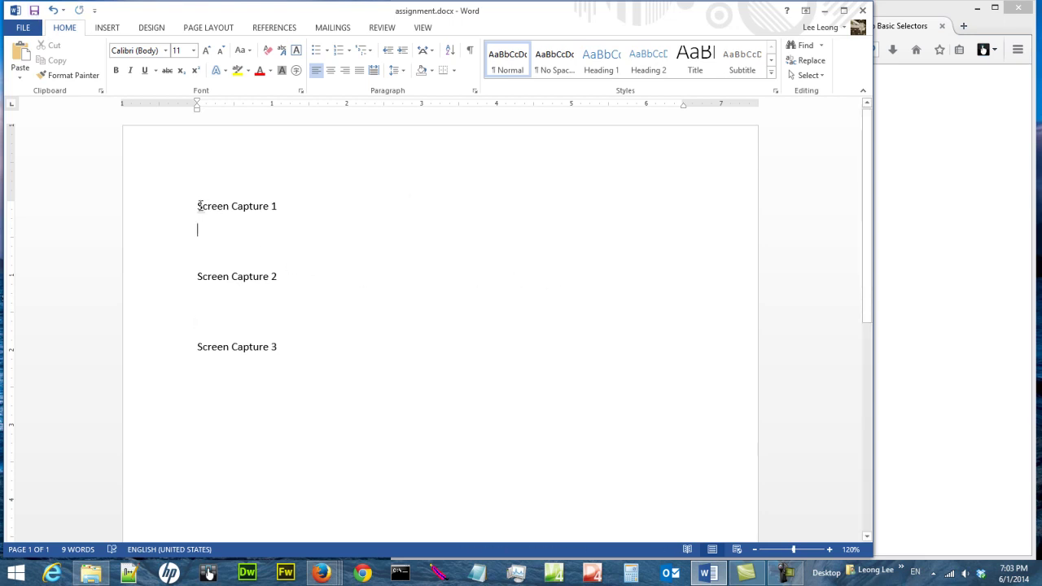
# Resize the Firefox window so the Search Engines page sits beside the Word document
pyautogui.click(954, 14)
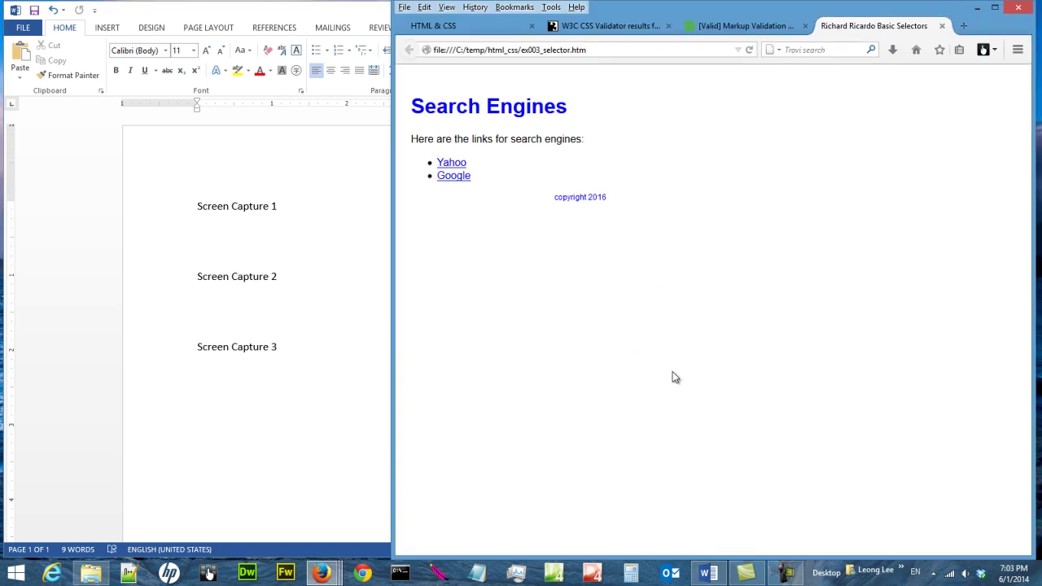
pyautogui.moveTo(784, 556); pyautogui.dragTo(762, 312)
pyautogui.moveTo(392, 311); pyautogui.dragTo(468, 348)
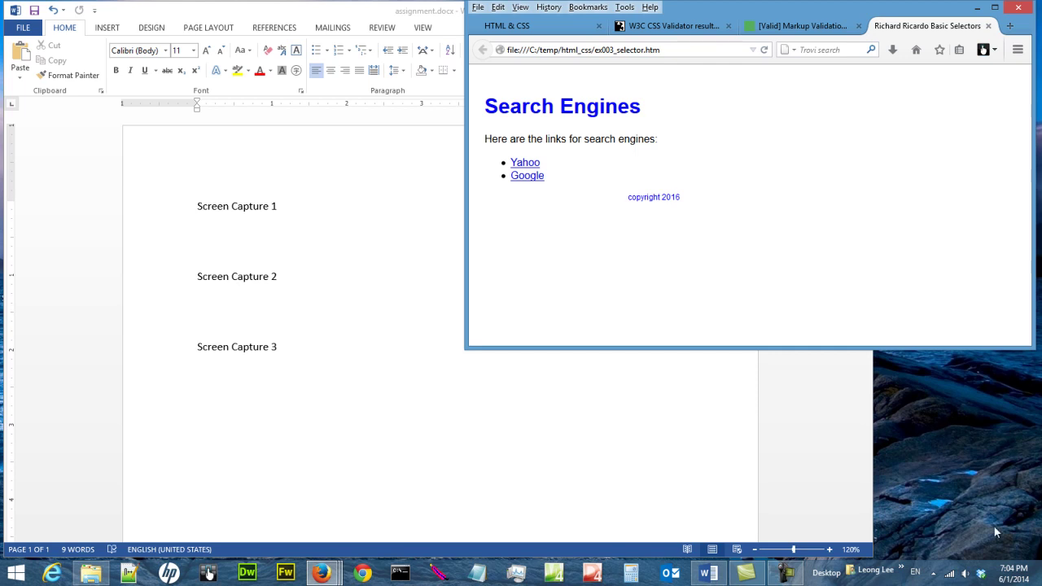
# Launch Paint from Windows search and paste the desktop screen capture onto the canvas
pyautogui.moveTo(1038, 568)
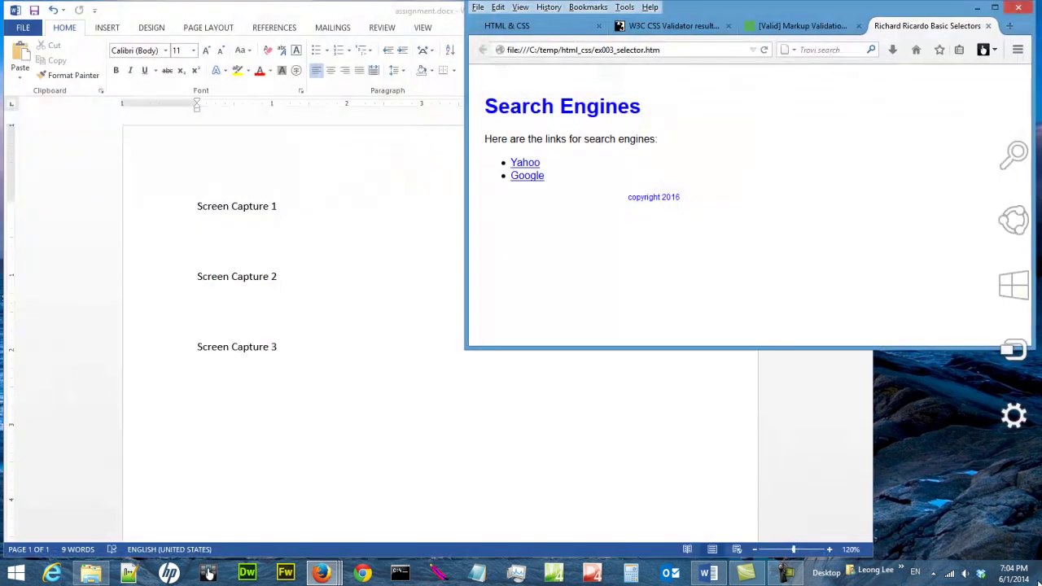
pyautogui.moveTo(1038, 203)
pyautogui.click(1003, 169)
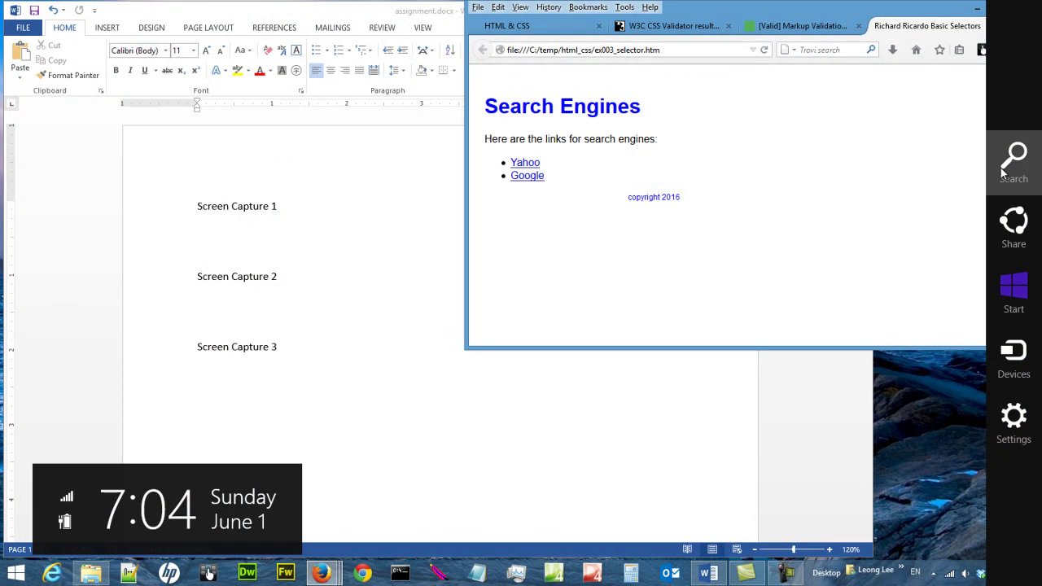
pyautogui.write('paint')
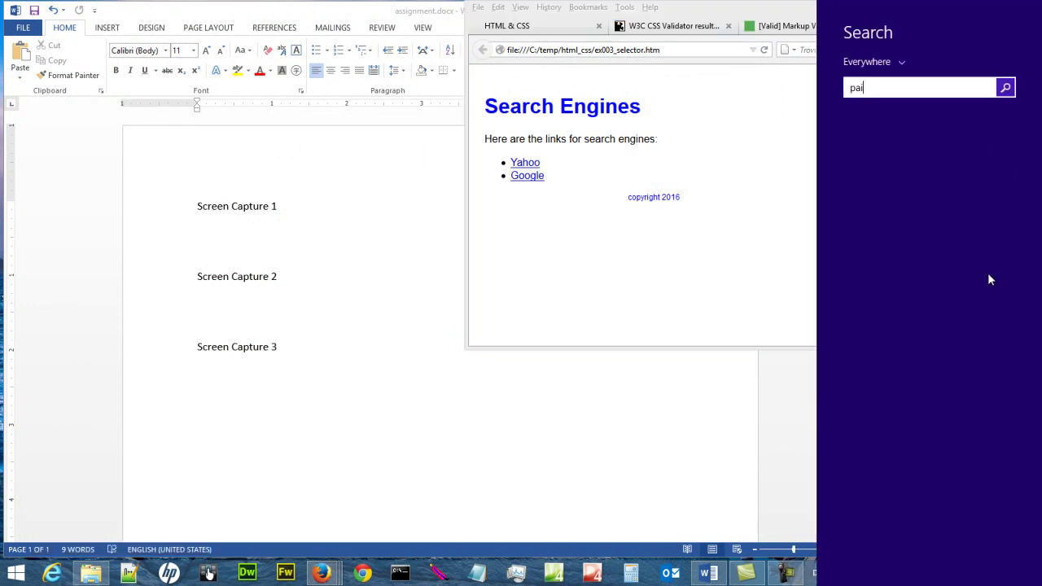
pyautogui.click(854, 135)
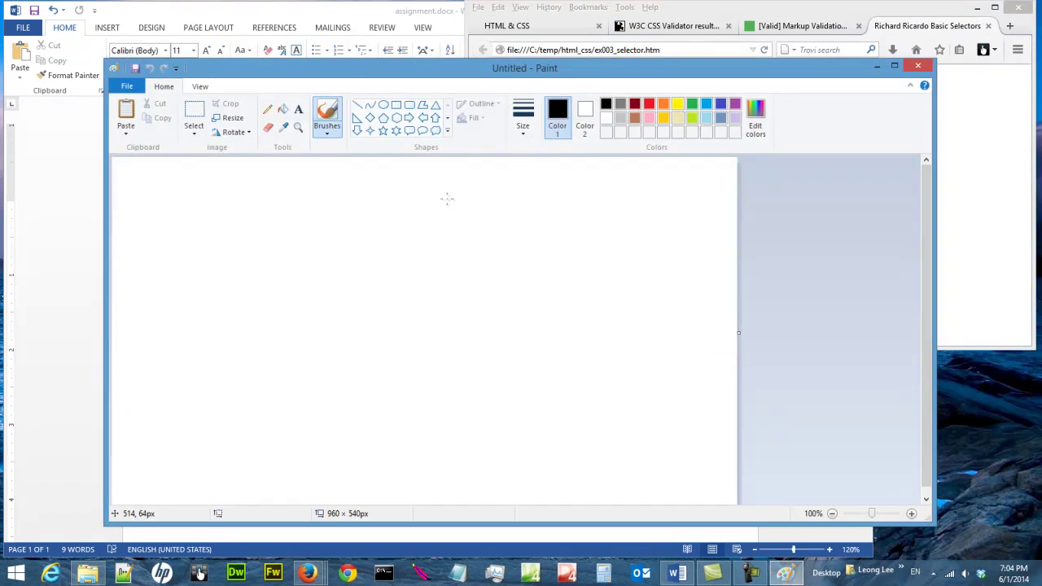
pyautogui.hotkey('ctrl', 'v')
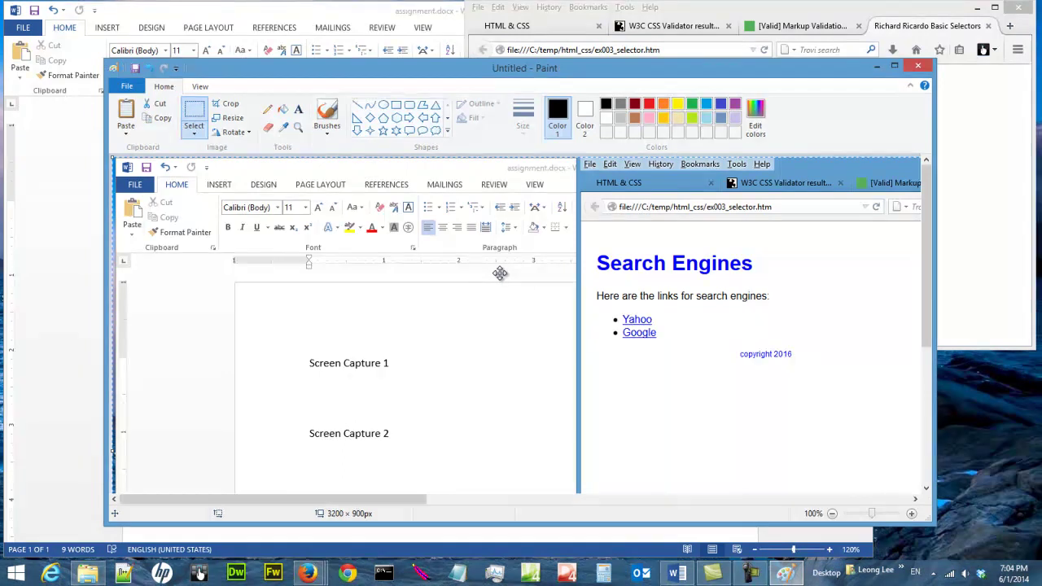
# Enlarge the Paint window and select the rectangle around the Firefox window in the capture
pyautogui.moveTo(757, 74); pyautogui.dragTo(662, 20)
pyautogui.moveTo(832, 464)
pyautogui.mouseDown()
pyautogui.moveTo(964, 476)
pyautogui.moveTo(1037, 537)
pyautogui.mouseUp()
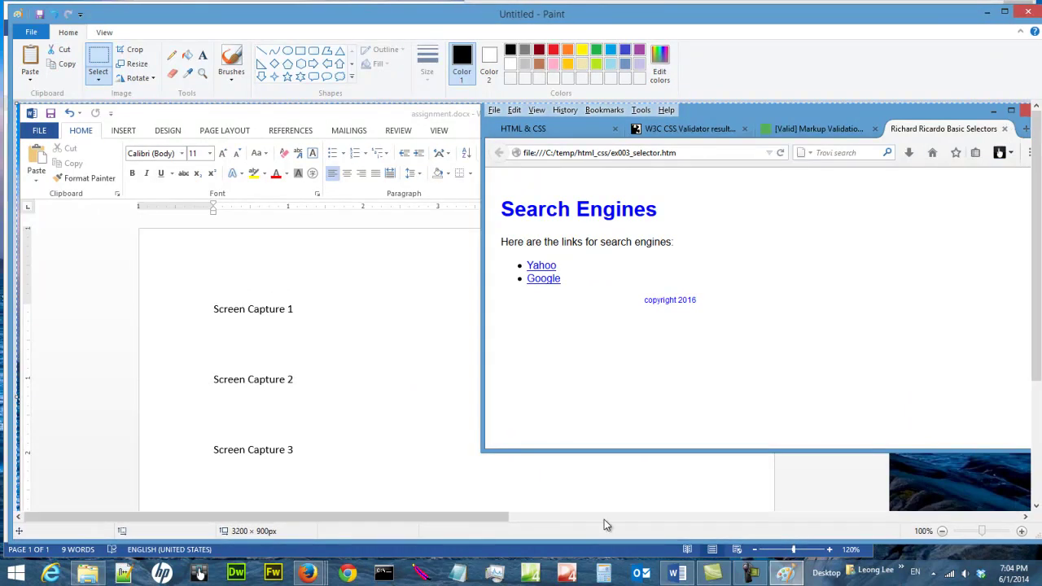
pyautogui.moveTo(458, 517); pyautogui.dragTo(479, 516)
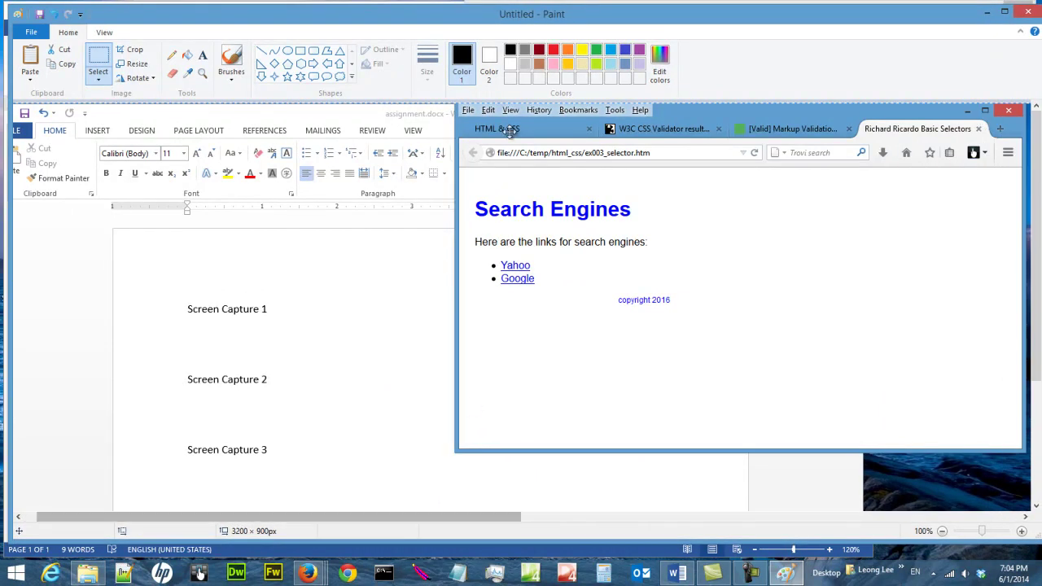
pyautogui.click(98, 59)
pyautogui.moveTo(454, 99)
pyautogui.mouseDown()
pyautogui.moveTo(689, 303)
pyautogui.moveTo(858, 412)
pyautogui.moveTo(1024, 453)
pyautogui.mouseUp()
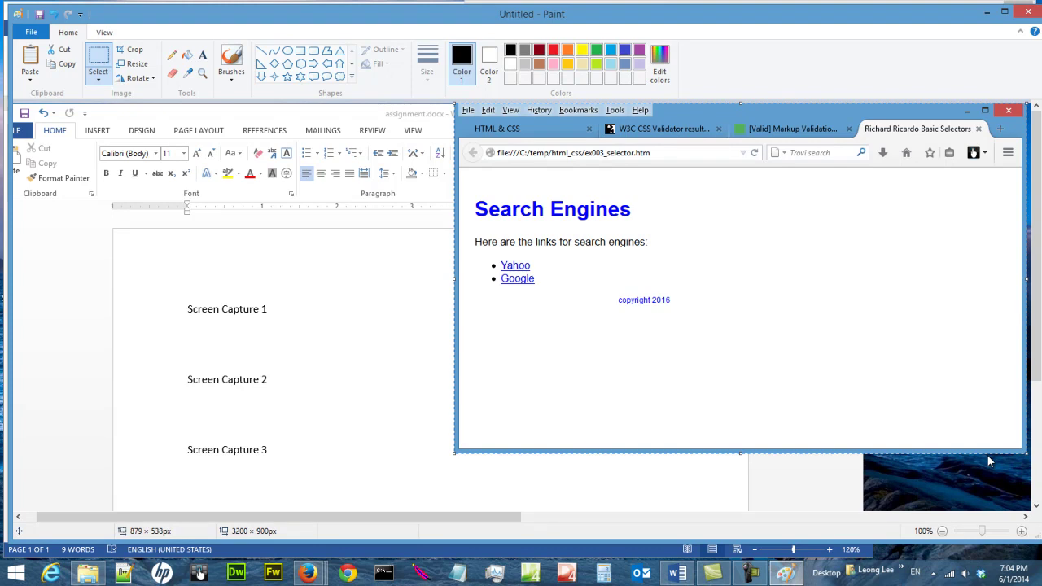
# Add the shortcut note 'ctrl-x: cut' to the Notepad notes
pyautogui.click(88, 574)
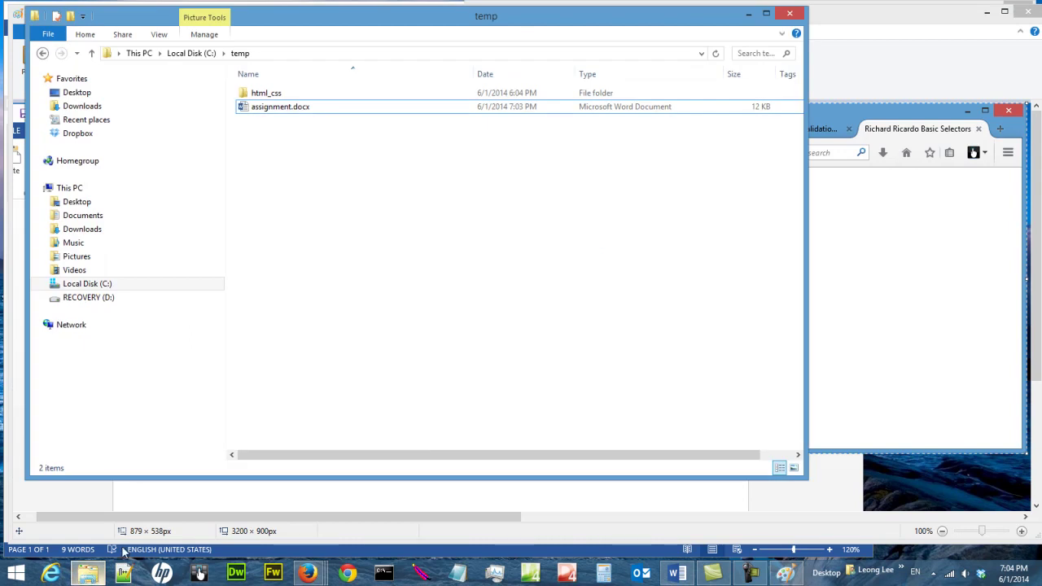
pyautogui.click(748, 14)
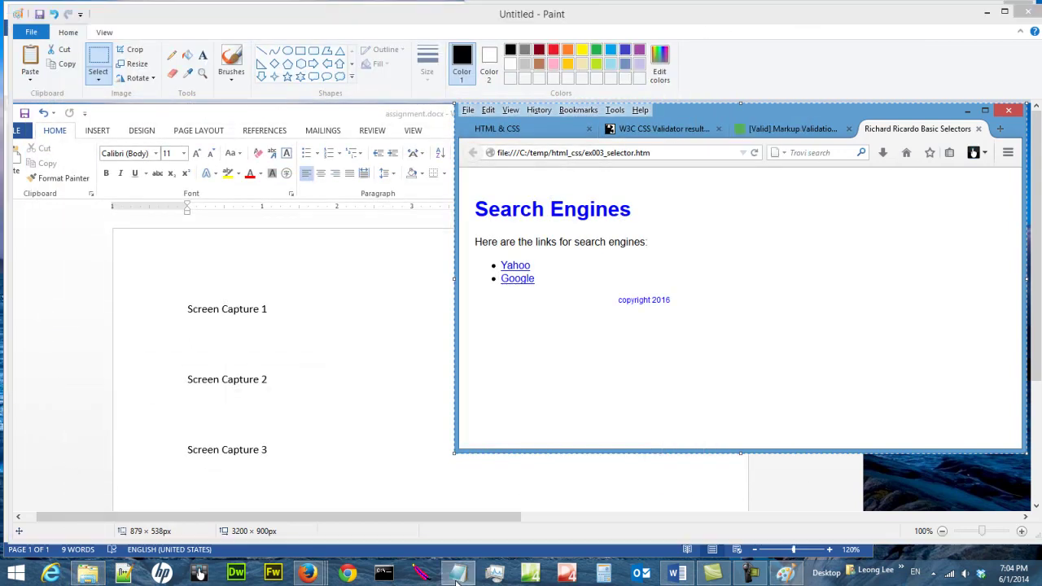
pyautogui.click(458, 577)
pyautogui.write('ctrl-')
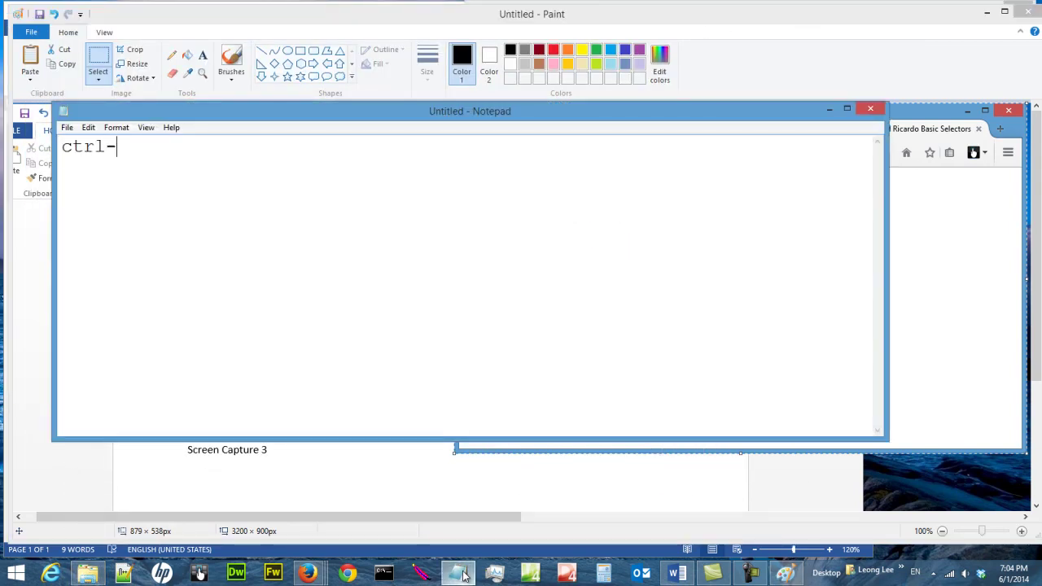
pyautogui.write('x: cut')
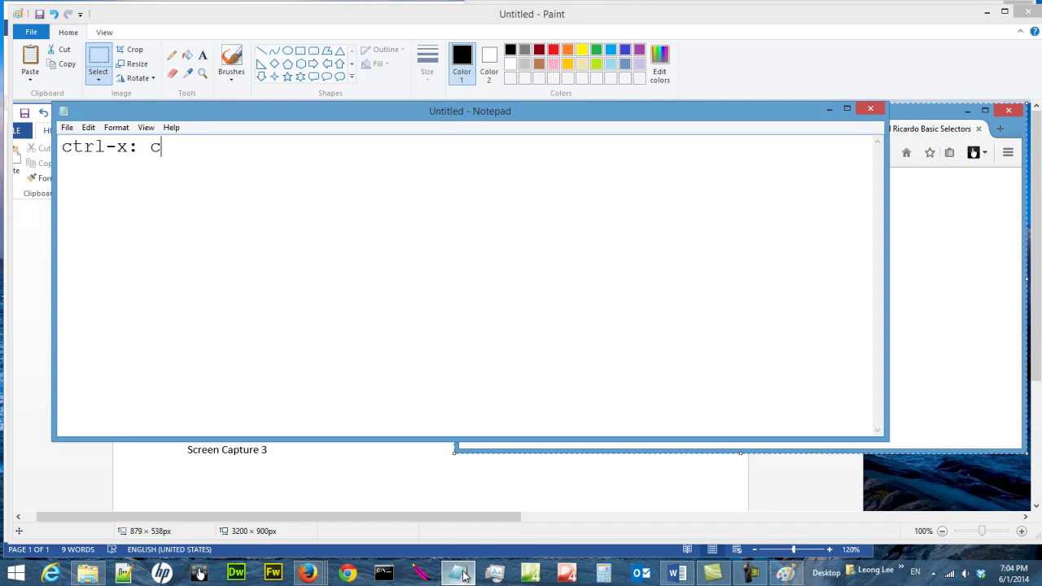
pyautogui.click(829, 109)
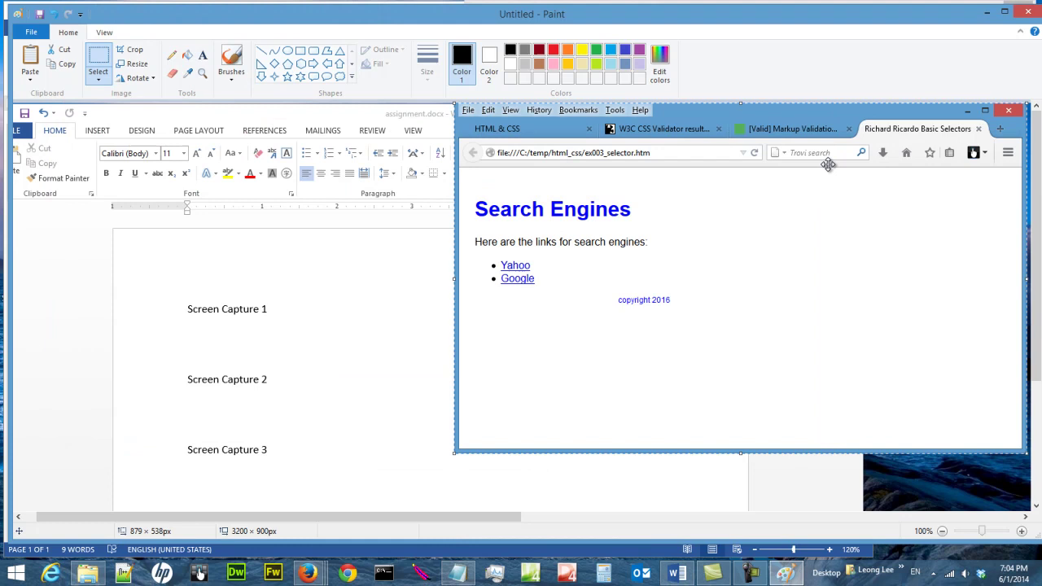
# Cut the Firefox capture from Paint and paste it below Screen Capture 1 in Word
pyautogui.hotkey('ctrl', 'x')
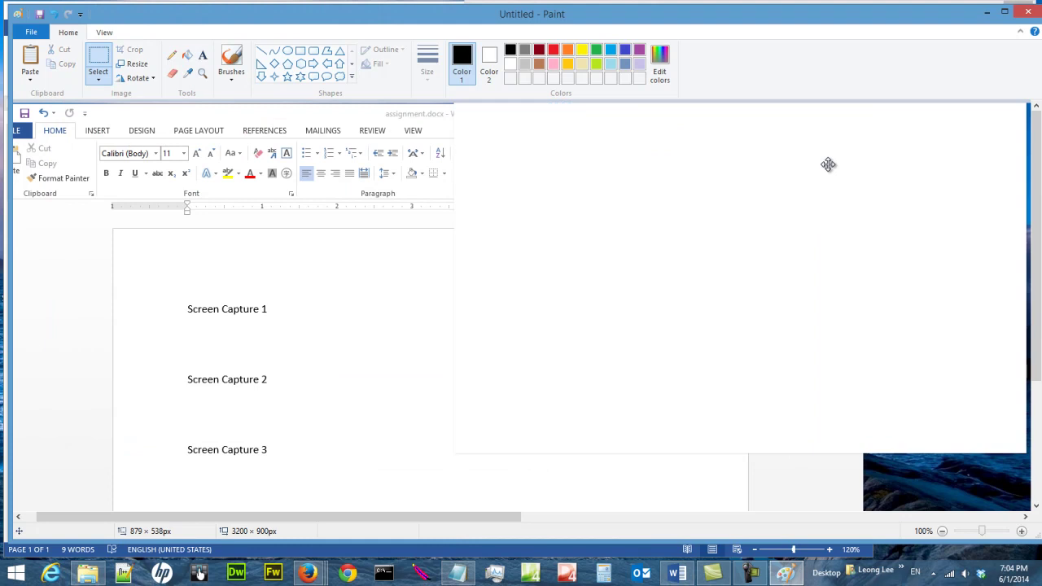
pyautogui.click(986, 13)
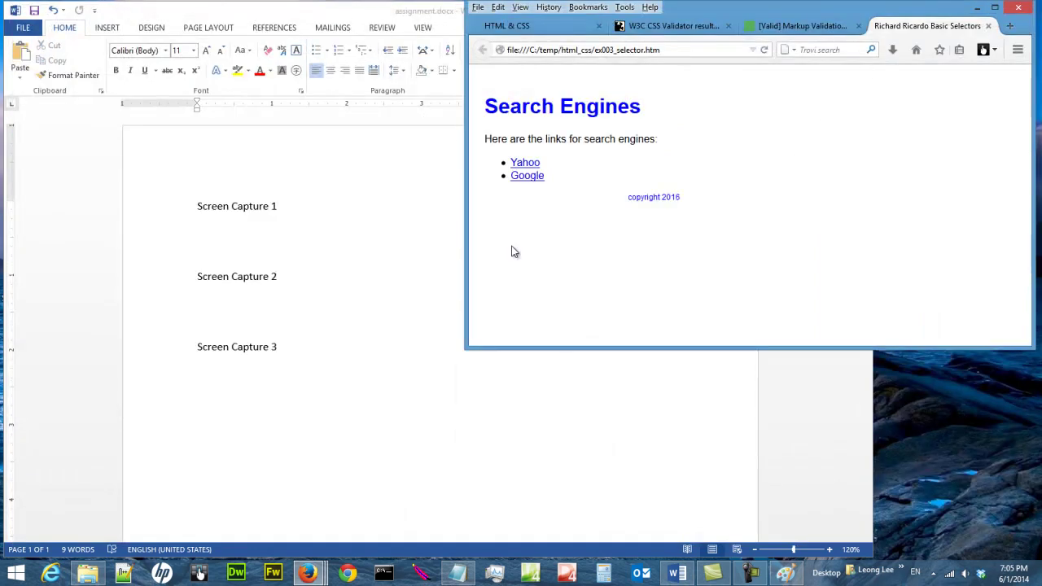
pyautogui.click(328, 231)
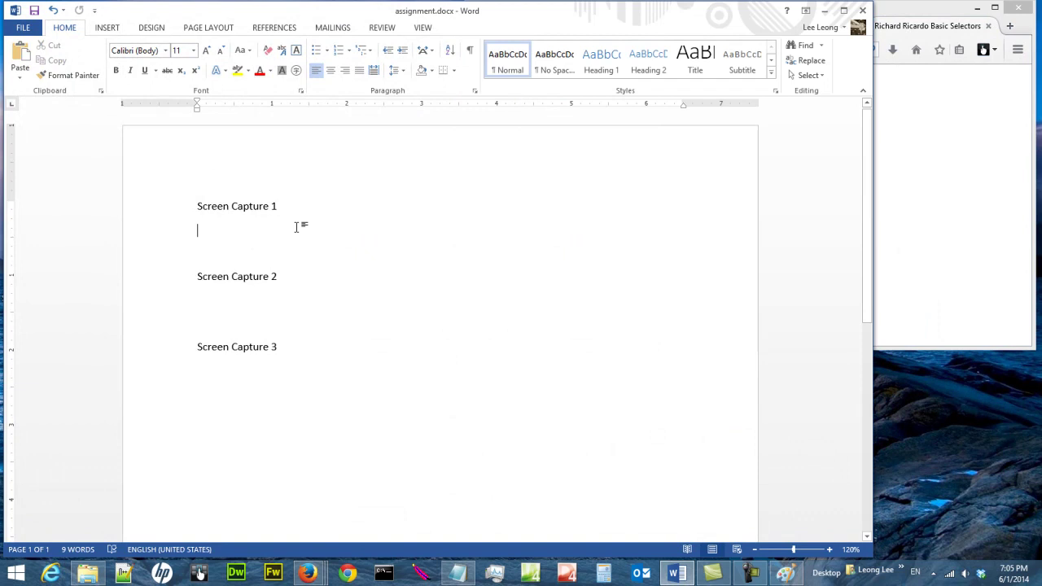
pyautogui.hotkey('ctrl', 'v')
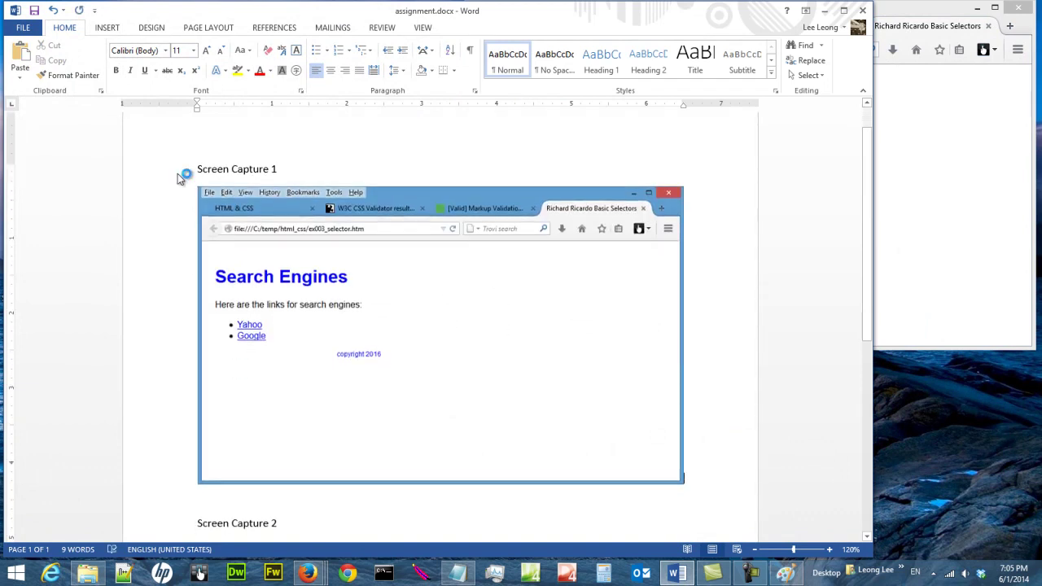
# Add the shortcut note 'ctrl-v: pa' to the Notepad notes
pyautogui.click(457, 574)
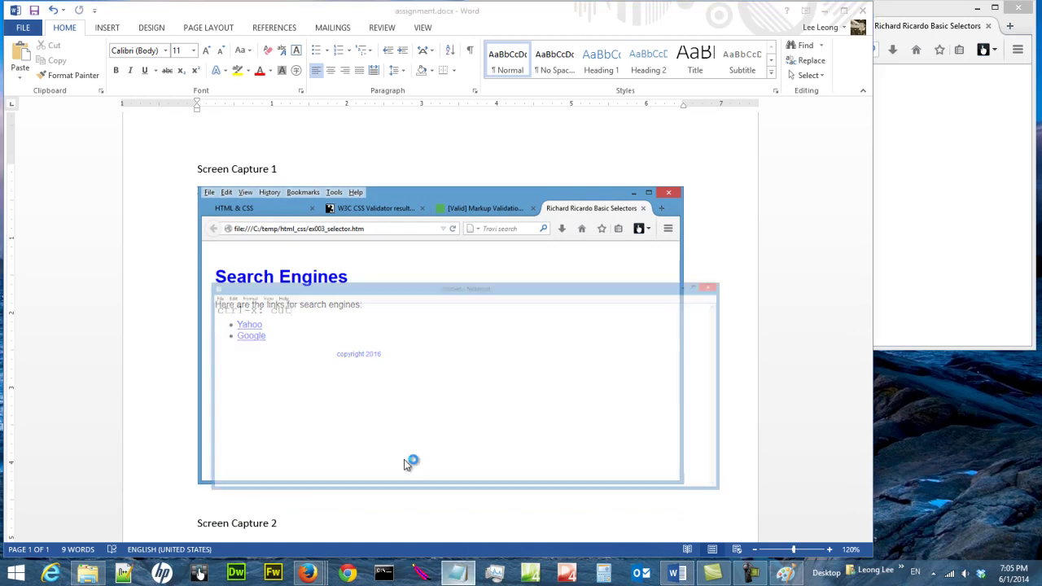
pyautogui.write('c')
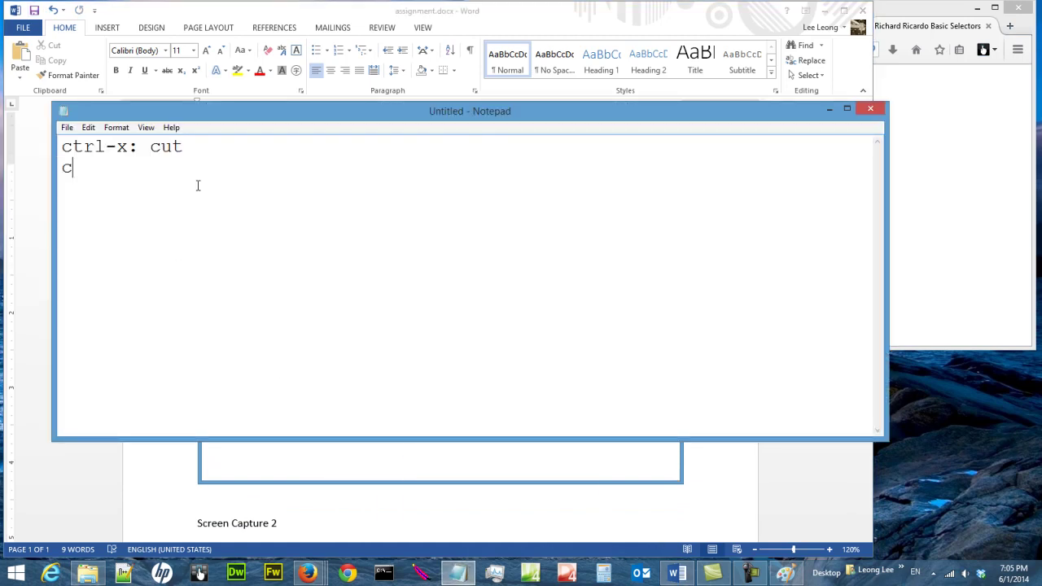
pyautogui.write('trl-v: paste')
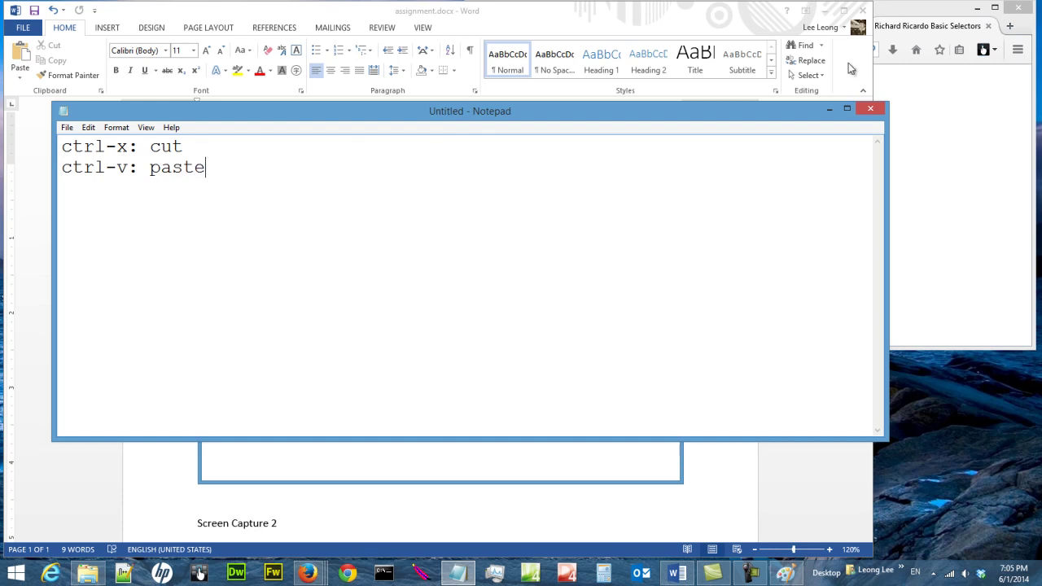
pyautogui.click(830, 108)
pyautogui.scroll(-3, 663, 273)
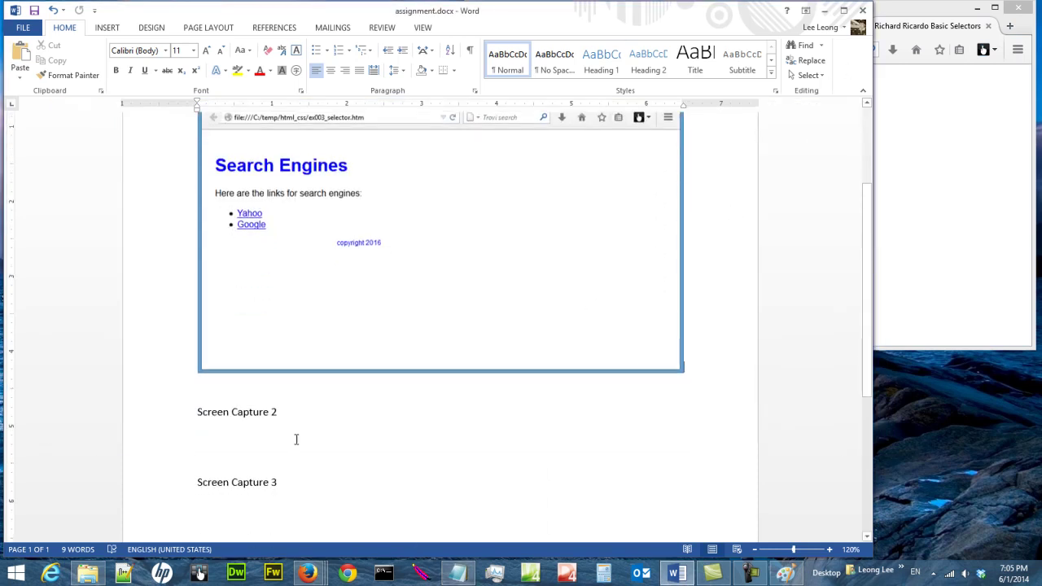
# Make the Firefox window taller and adjust the Markup Validator page zoom so the results fill it
pyautogui.click(936, 16)
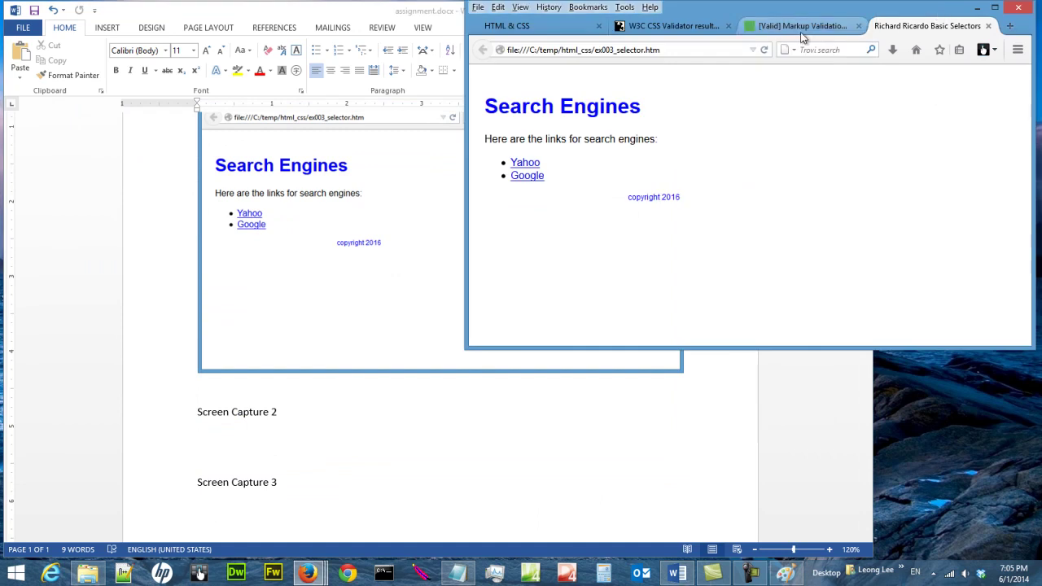
pyautogui.click(802, 28)
pyautogui.moveTo(689, 349); pyautogui.dragTo(714, 527)
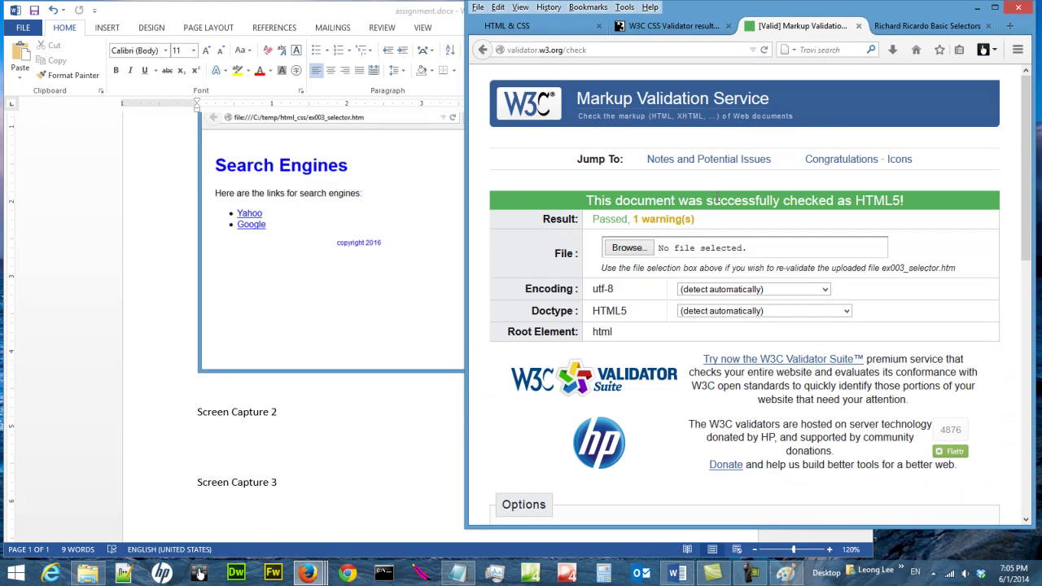
pyautogui.hotkey('ctrl', '-')
pyautogui.hotkey('ctrl', '-')
pyautogui.hotkey('ctrl', '-')
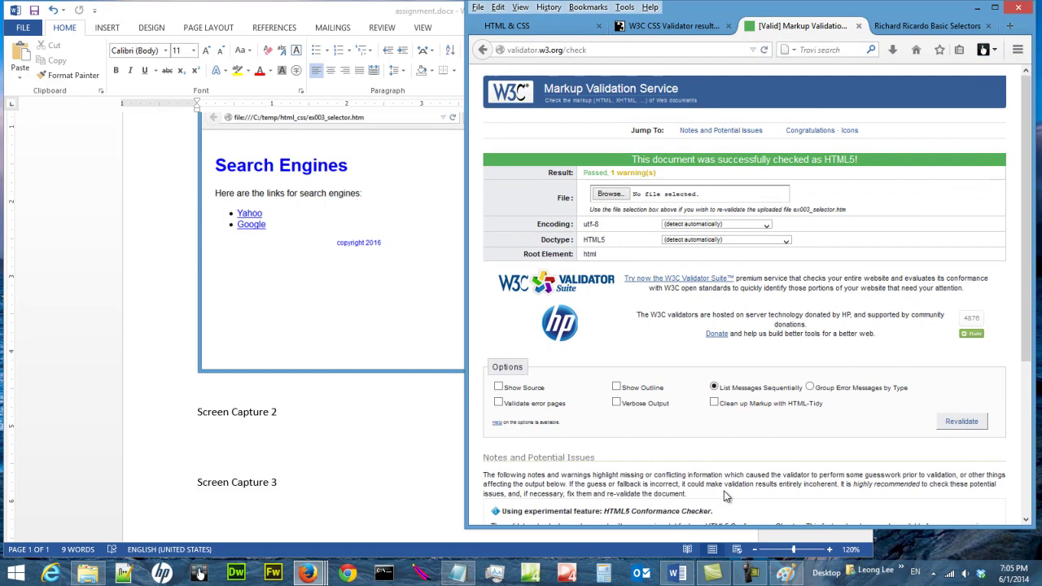
pyautogui.moveTo(750, 536); pyautogui.dragTo(759, 558)
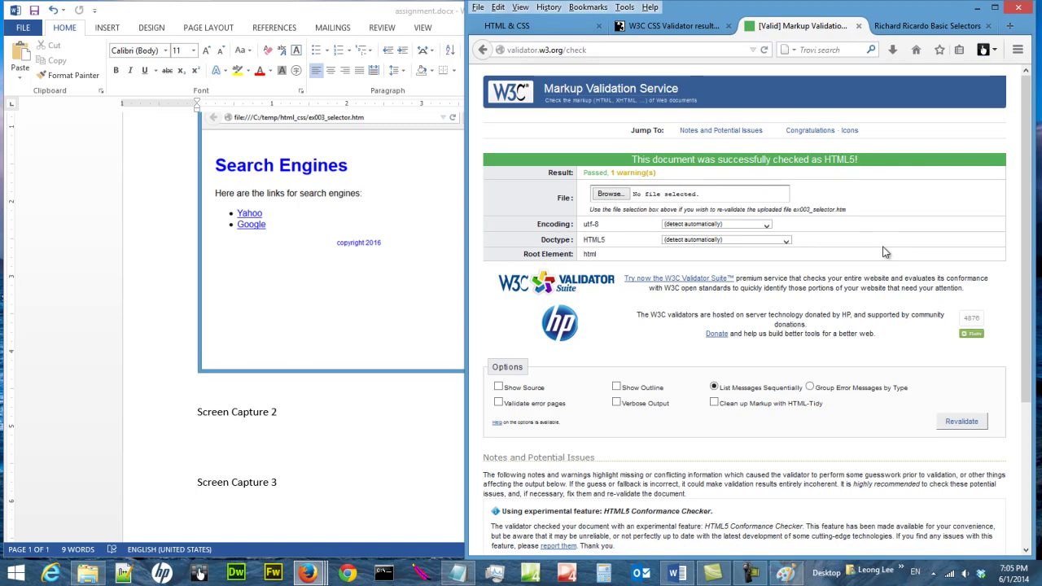
pyautogui.hotkey('ctrl', '+')
pyautogui.hotkey('ctrl', '+')
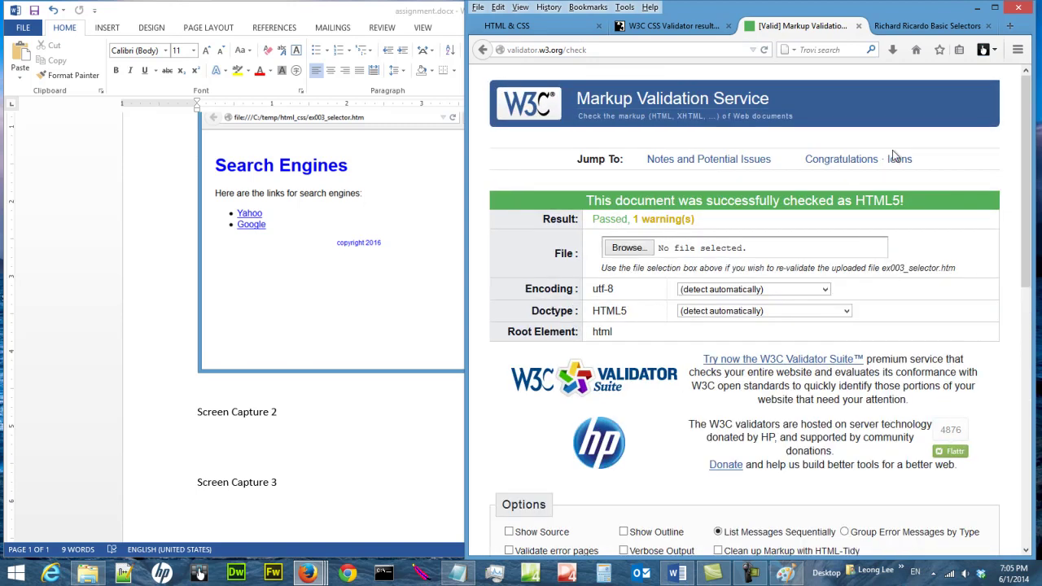
pyautogui.hotkey('ctrl', '+')
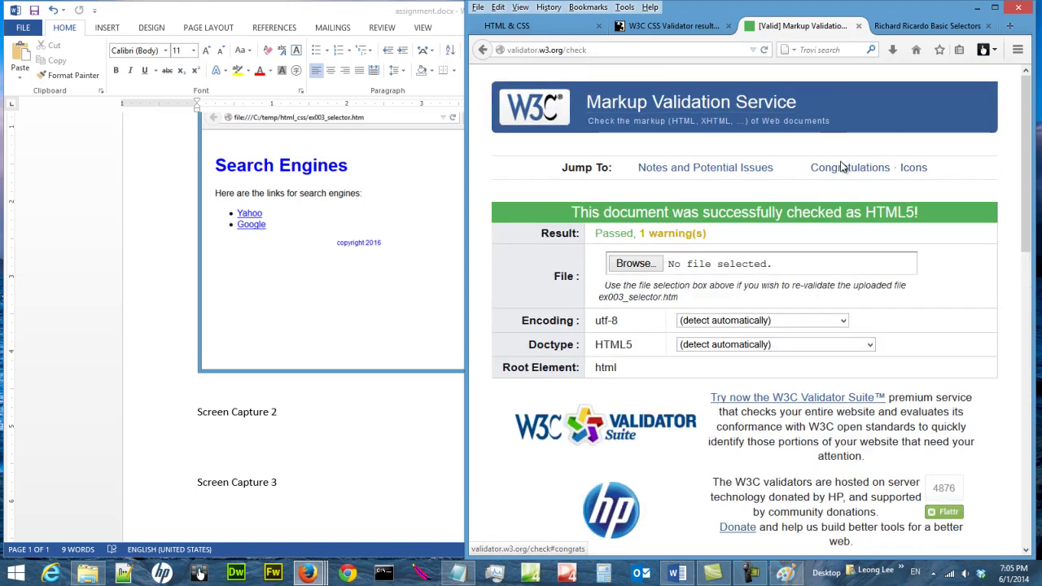
pyautogui.hotkey('ctrl', '-')
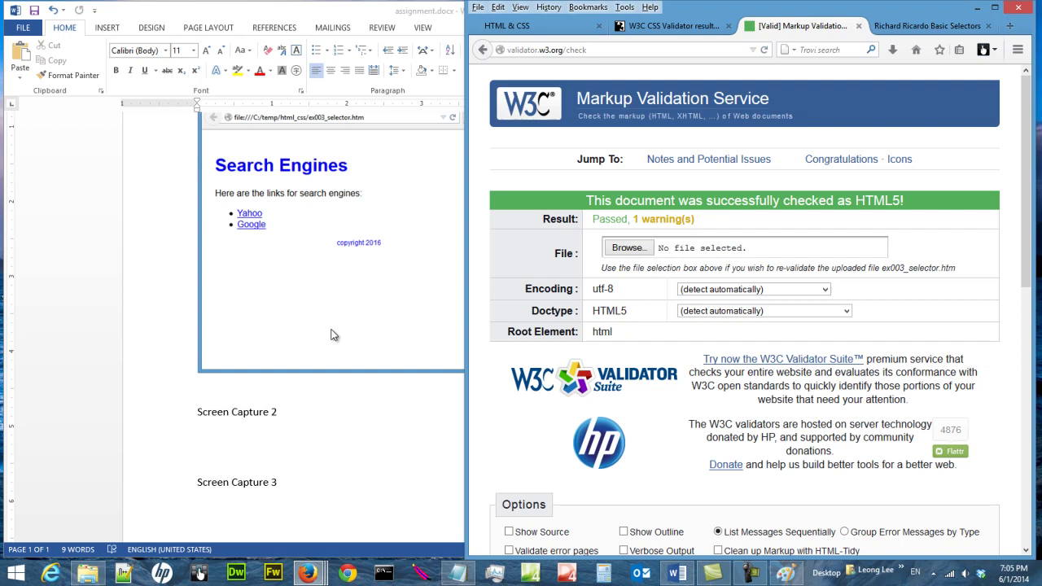
# Maximise Paint and paste the new screen capture onto the canvas
pyautogui.click(785, 574)
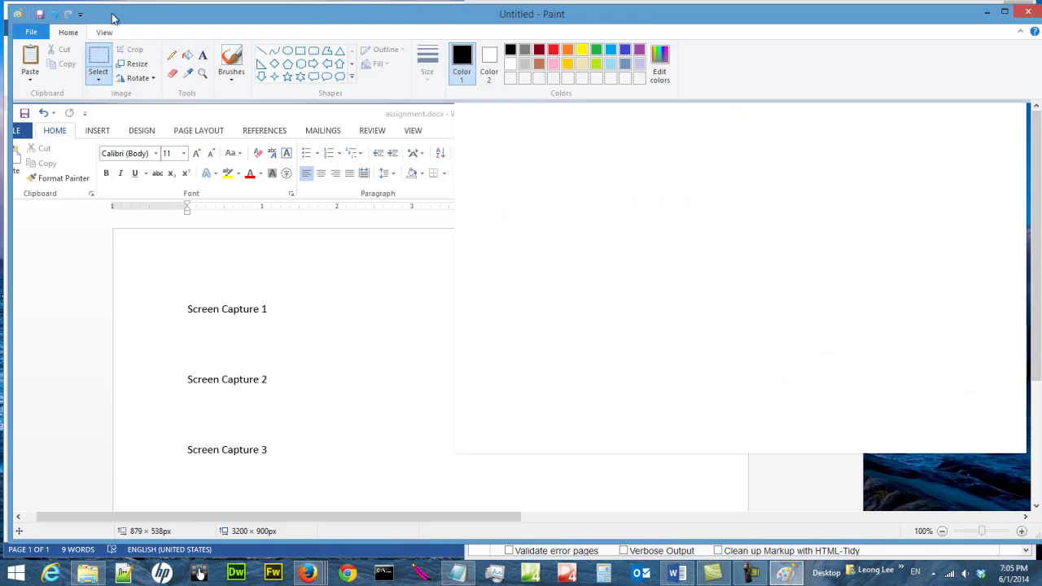
pyautogui.doubleClick(140, 15)
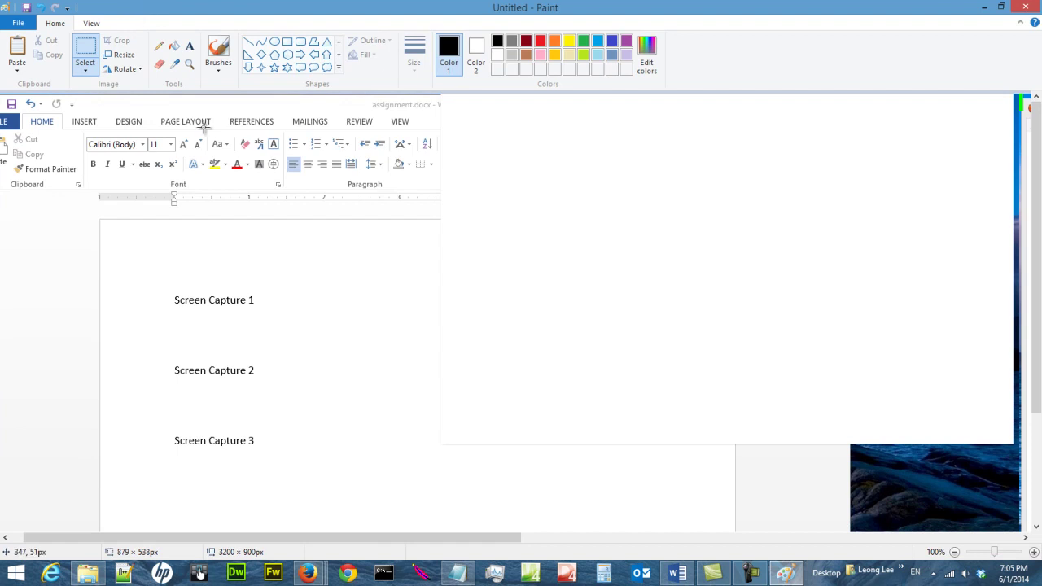
pyautogui.hotkey('ctrl', 'v')
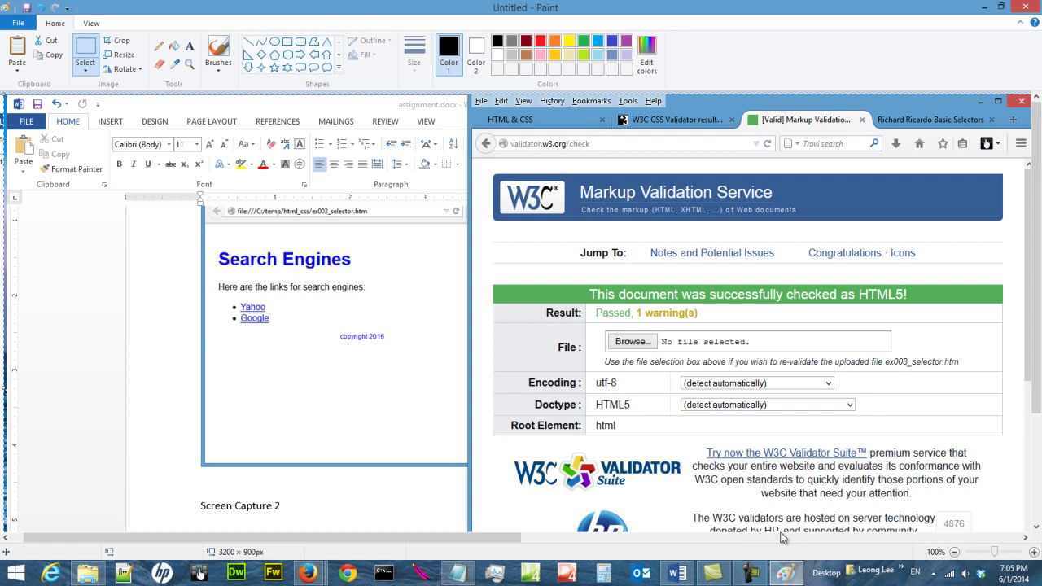
pyautogui.moveTo(495, 537)
pyautogui.mouseDown()
pyautogui.moveTo(583, 539)
pyautogui.moveTo(450, 541)
pyautogui.mouseUp()
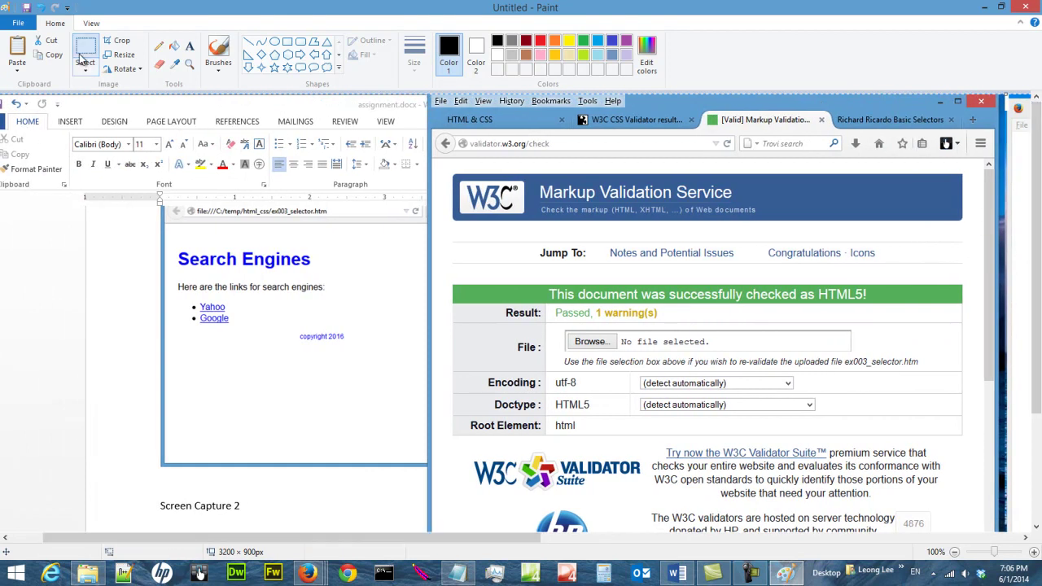
# Zoom out, then select and cut out the Markup Validator browser window region
pyautogui.click(90, 22)
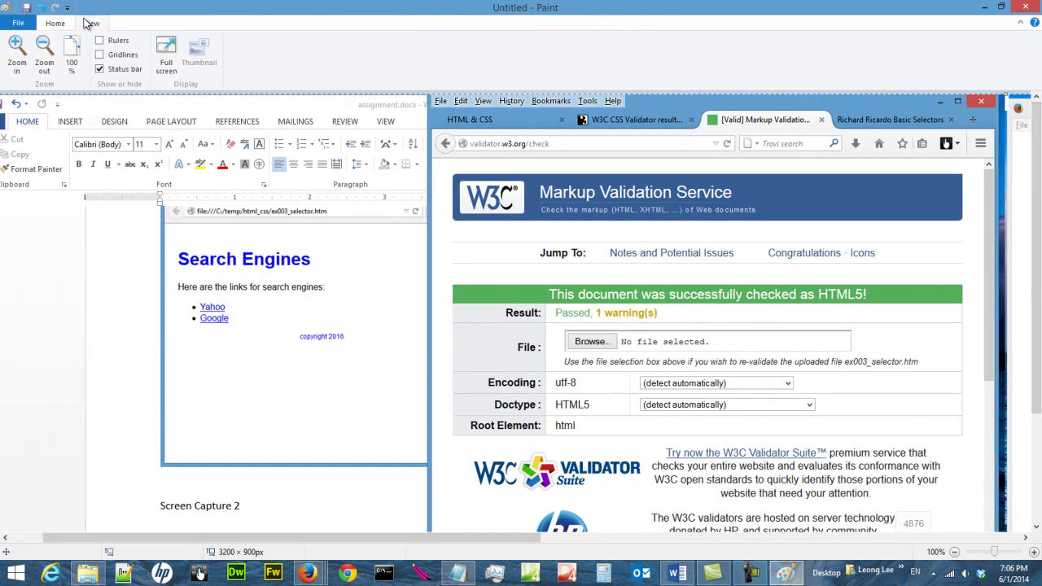
pyautogui.click(51, 62)
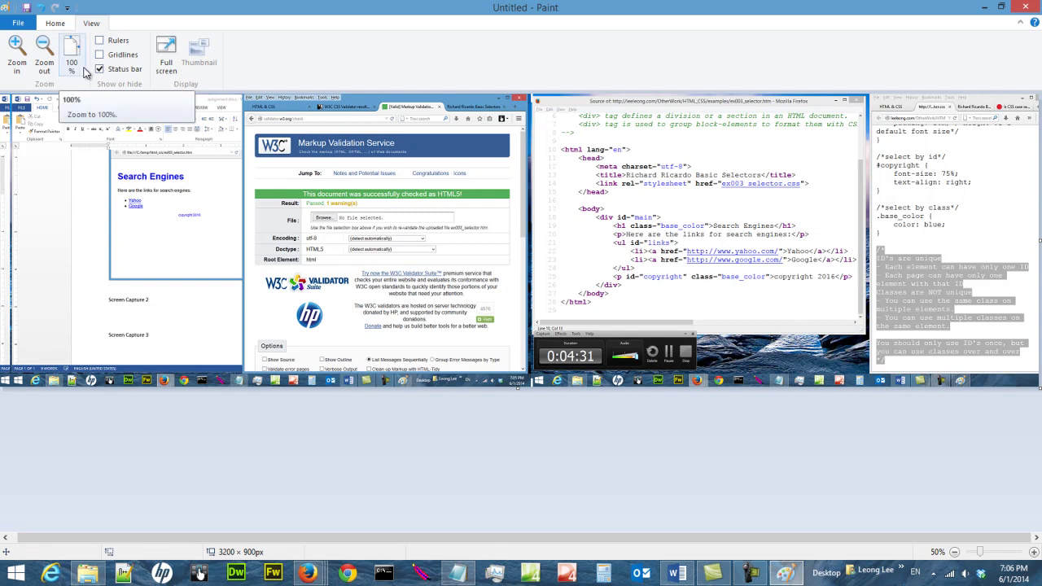
pyautogui.click(55, 24)
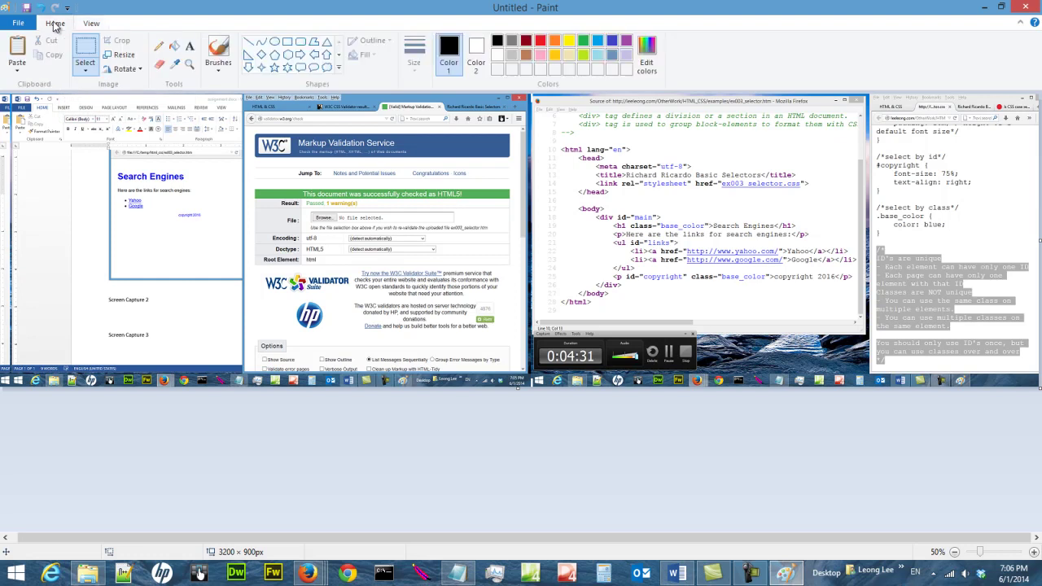
pyautogui.click(88, 52)
pyautogui.moveTo(243, 92); pyautogui.dragTo(529, 372)
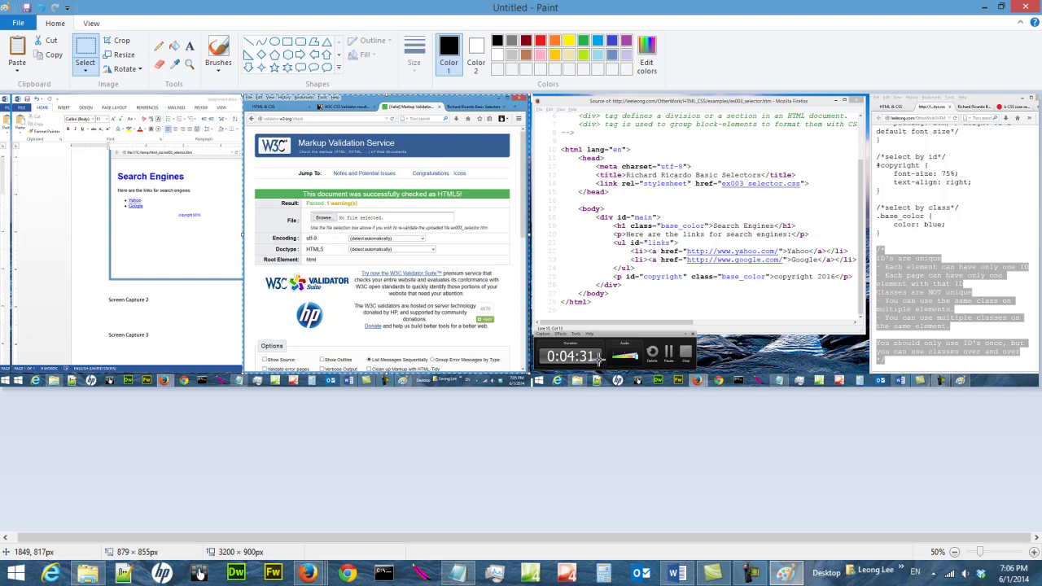
pyautogui.press('Delete')
# Paste the validator screenshot under Screen Capture 2 and place the caret on the Screen Capture 3 line
pyautogui.click(981, 8)
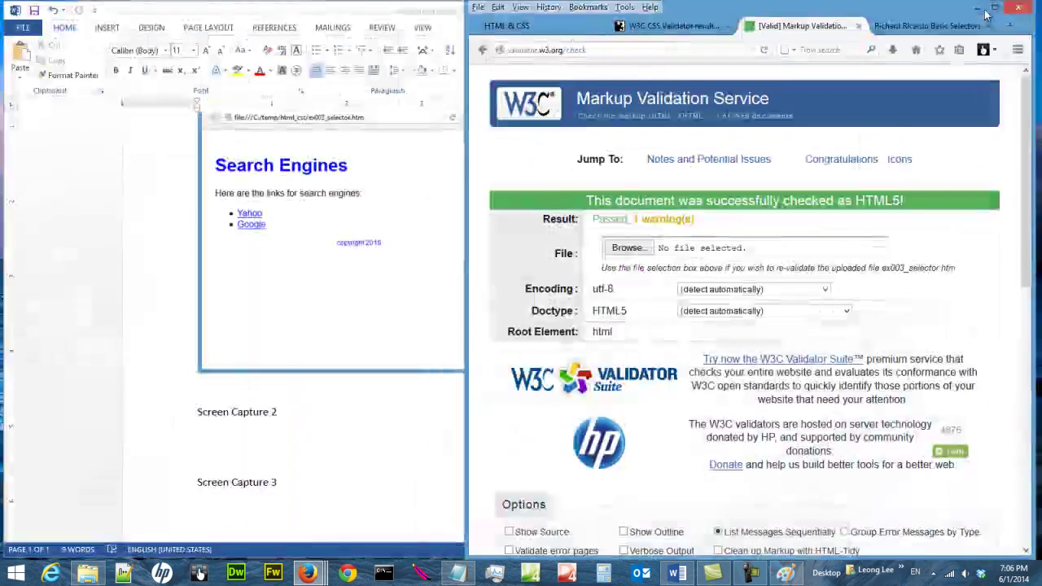
pyautogui.click(234, 443)
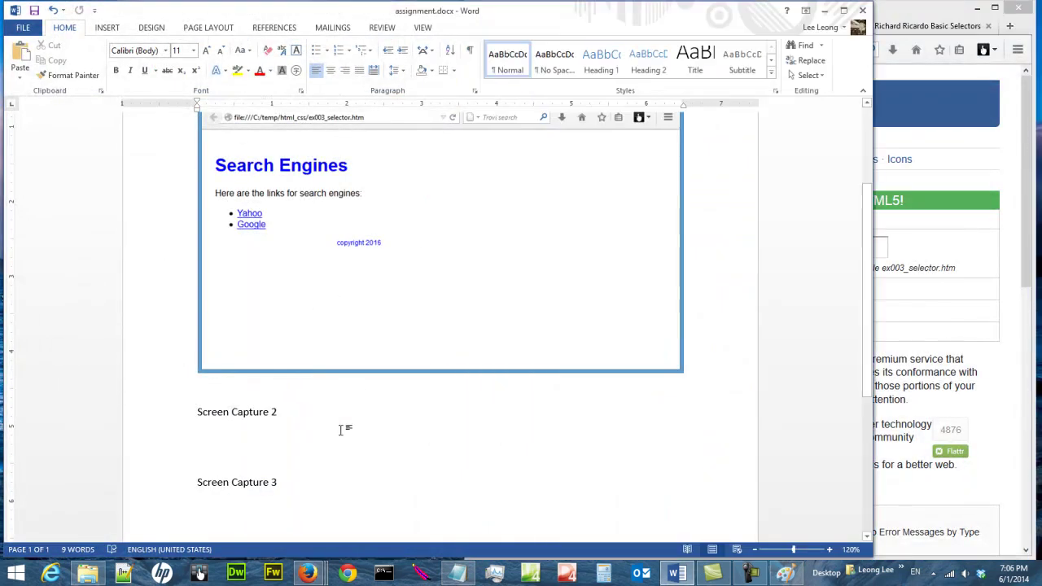
pyautogui.hotkey('ctrl', 'v')
pyautogui.scroll(-3, 366, 419)
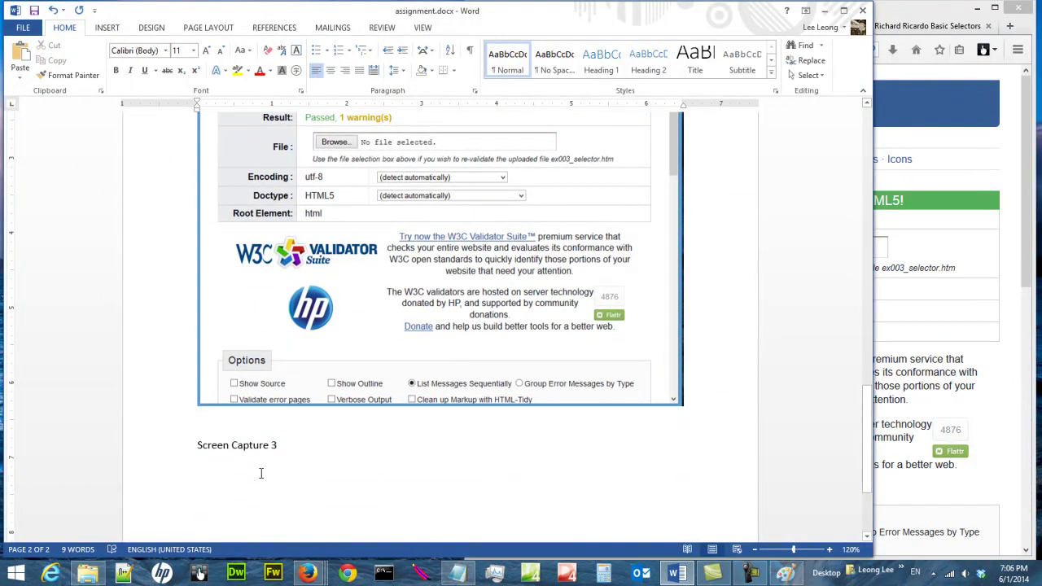
pyautogui.click(218, 469)
pyautogui.click(975, 92)
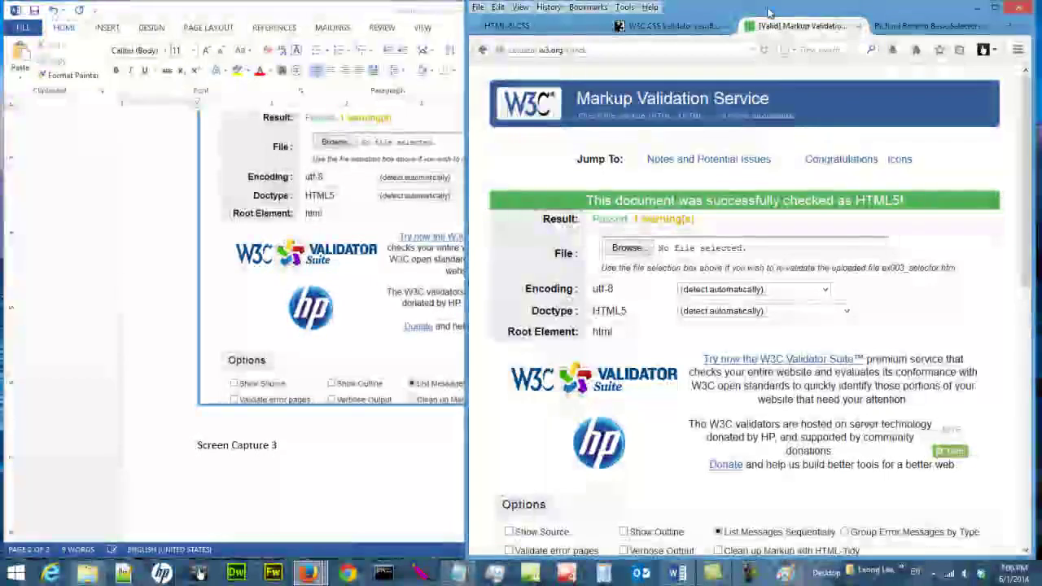
# Show the ex003_selector.css CSS Validator results and reset Paint's canvas zoom to 100%
pyautogui.click(665, 25)
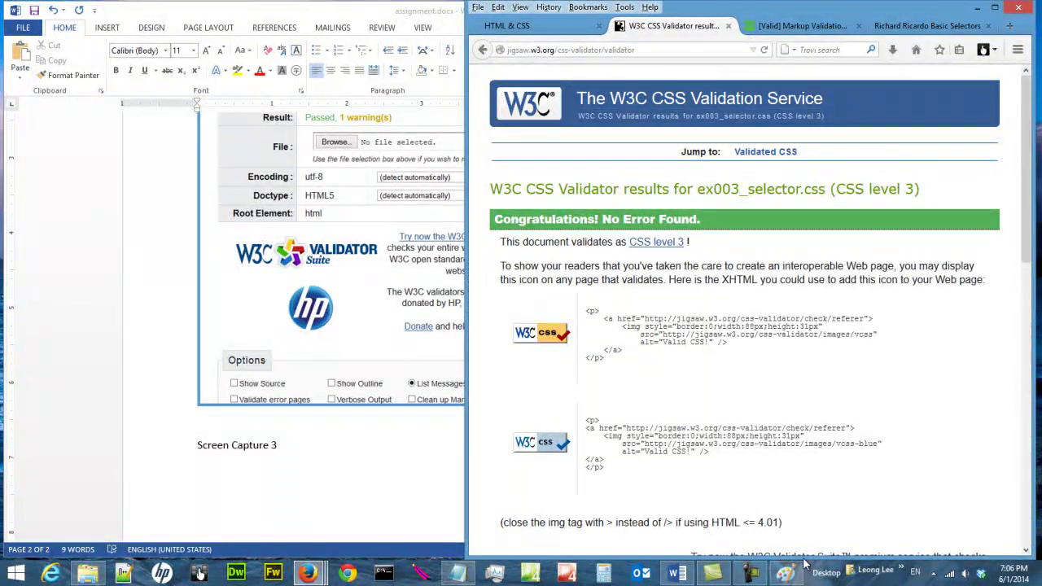
pyautogui.hotkey('alt', 'Tab')
pyautogui.click(90, 23)
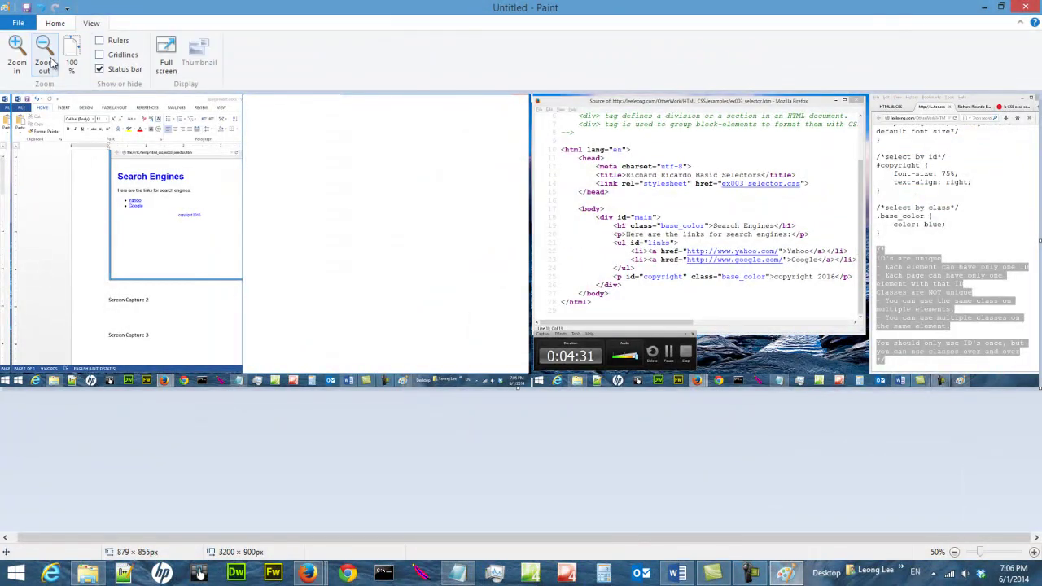
pyautogui.click(30, 70)
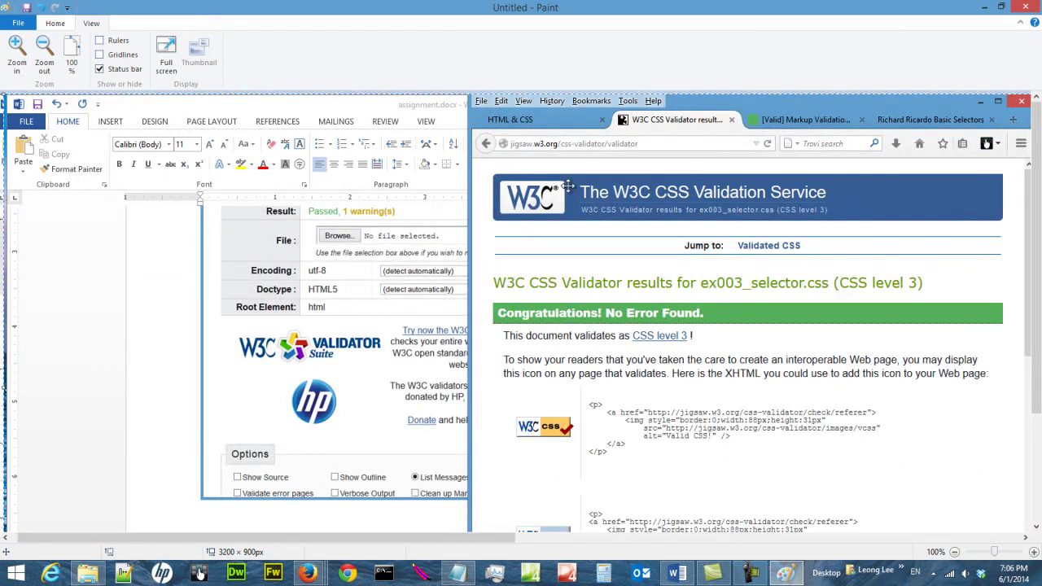
# Zoom out in Paint, then select and cut the CSS Validator browser window region
pyautogui.click(44, 54)
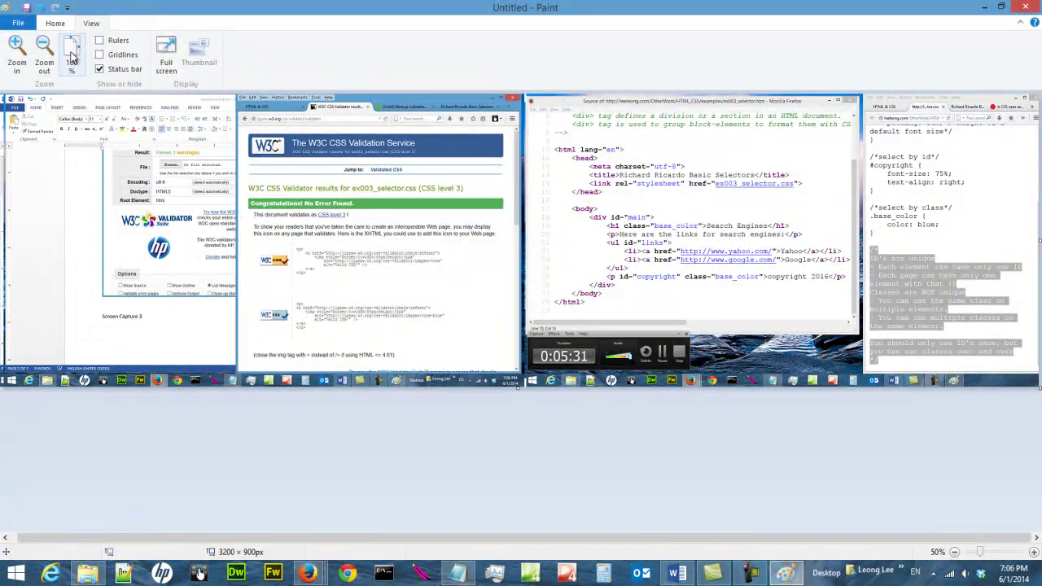
pyautogui.click(55, 24)
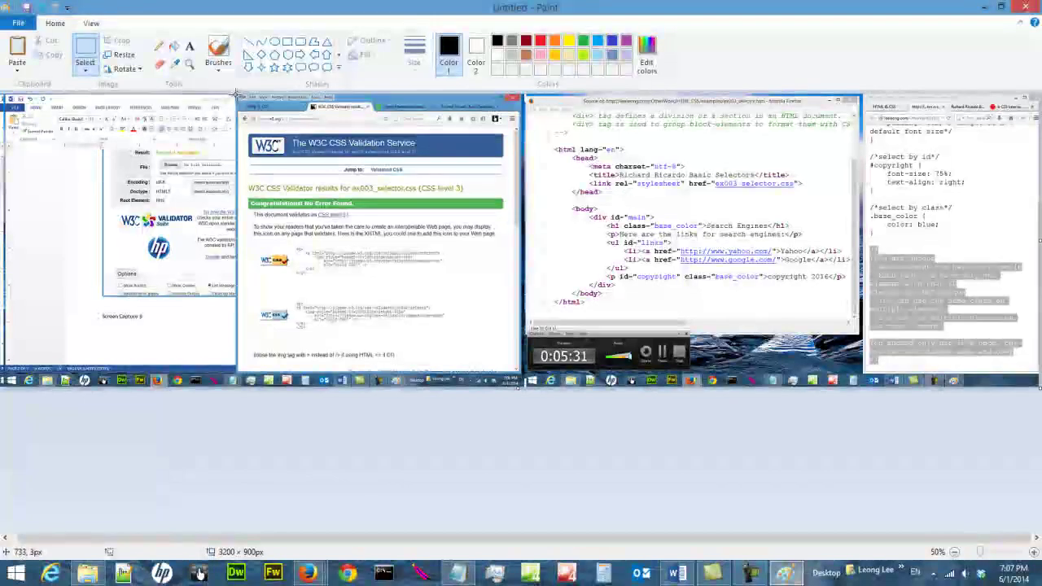
pyautogui.moveTo(237, 95)
pyautogui.mouseDown()
pyautogui.moveTo(418, 285)
pyautogui.moveTo(521, 368)
pyautogui.mouseUp()
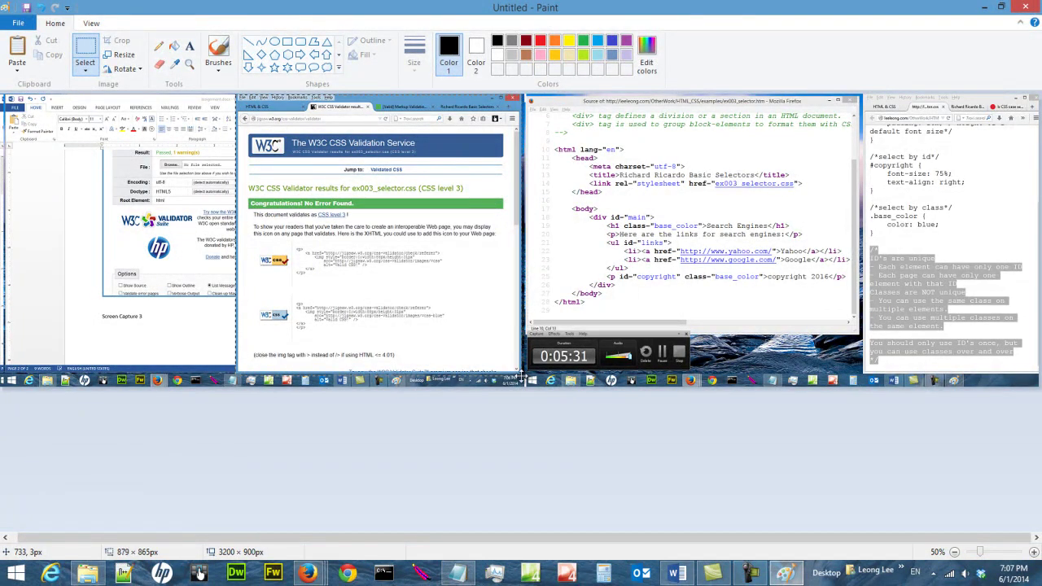
pyautogui.moveTo(523, 376); pyautogui.dragTo(523, 376)
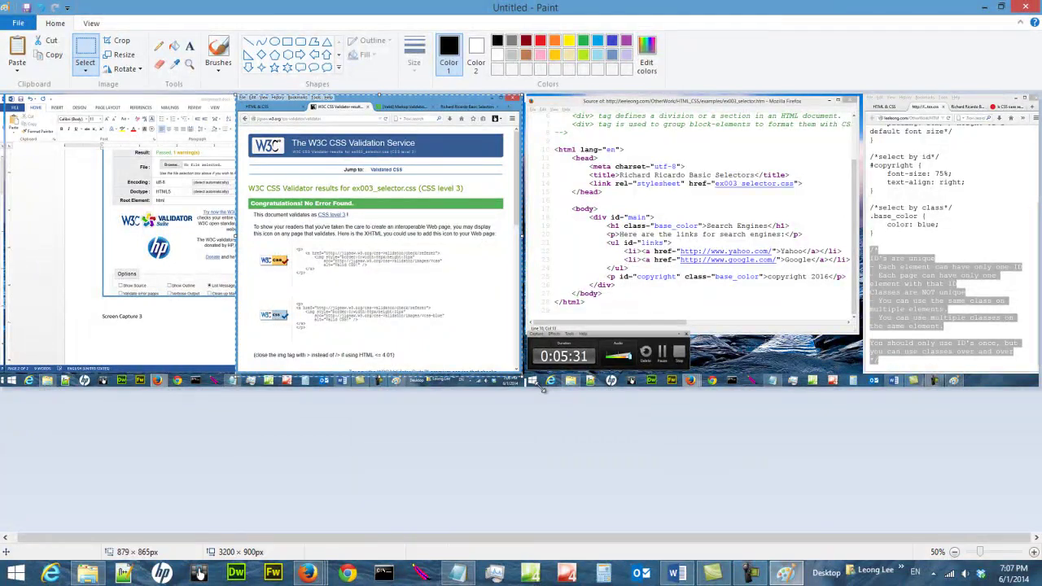
pyautogui.hotkey('ctrl', 'x')
# Paste the CSS results screenshot under Screen Capture 3 and review the pictures across the pages
pyautogui.click(977, 7)
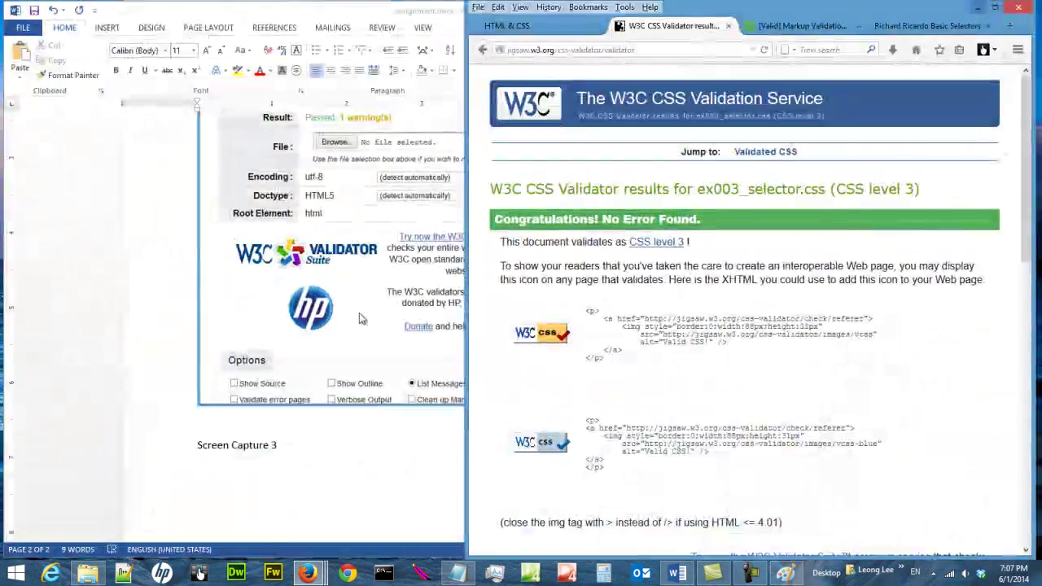
pyautogui.click(231, 479)
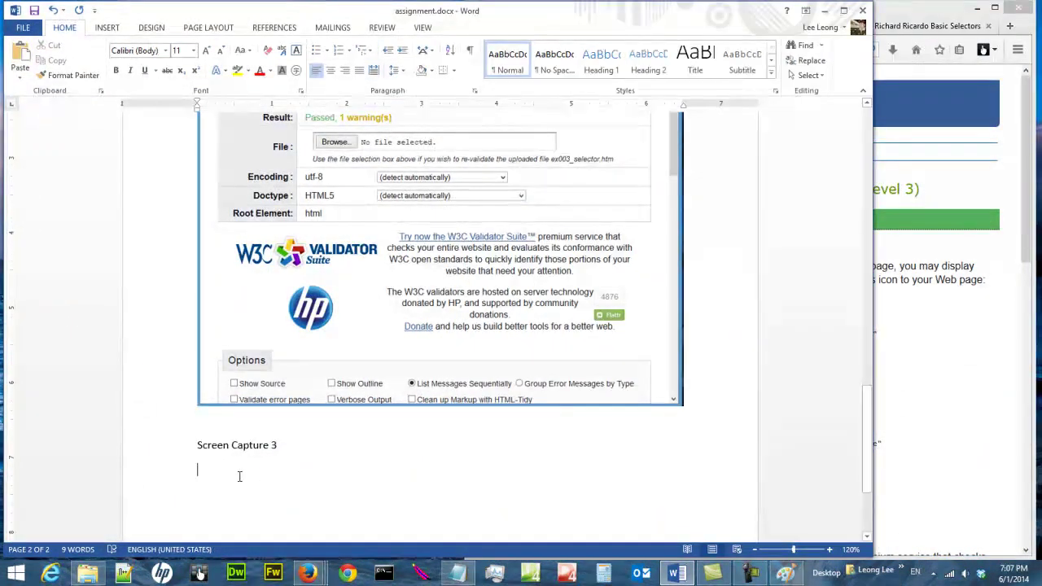
pyautogui.hotkey('ctrl', 'v')
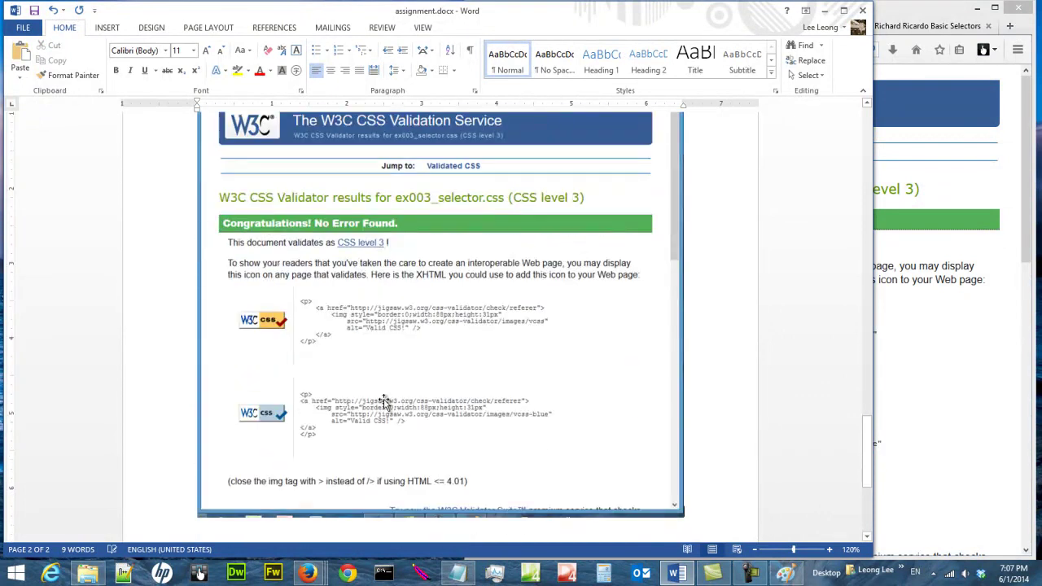
pyautogui.scroll(10, 481, 358)
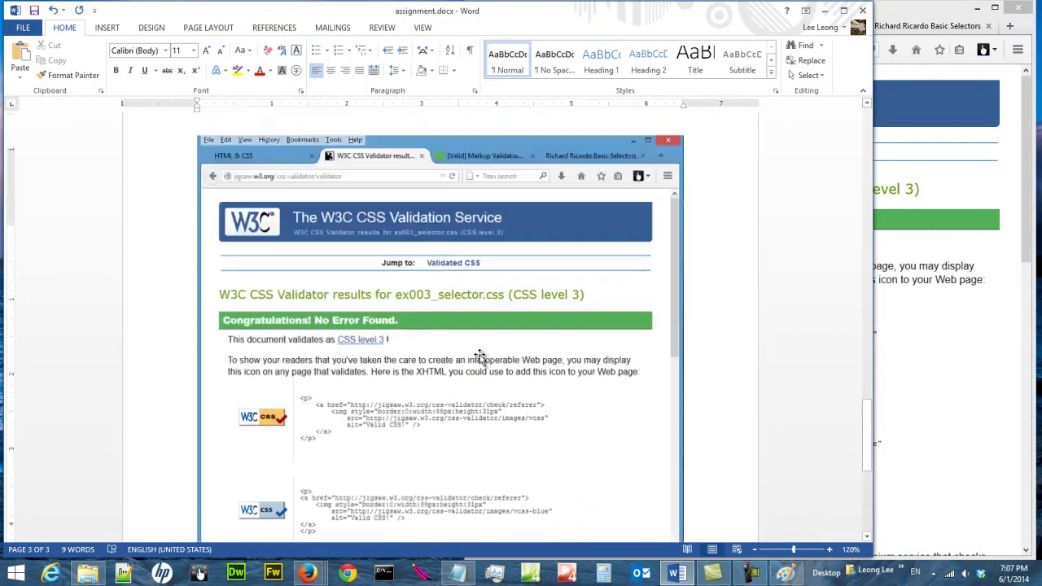
pyautogui.scroll(15, 481, 358)
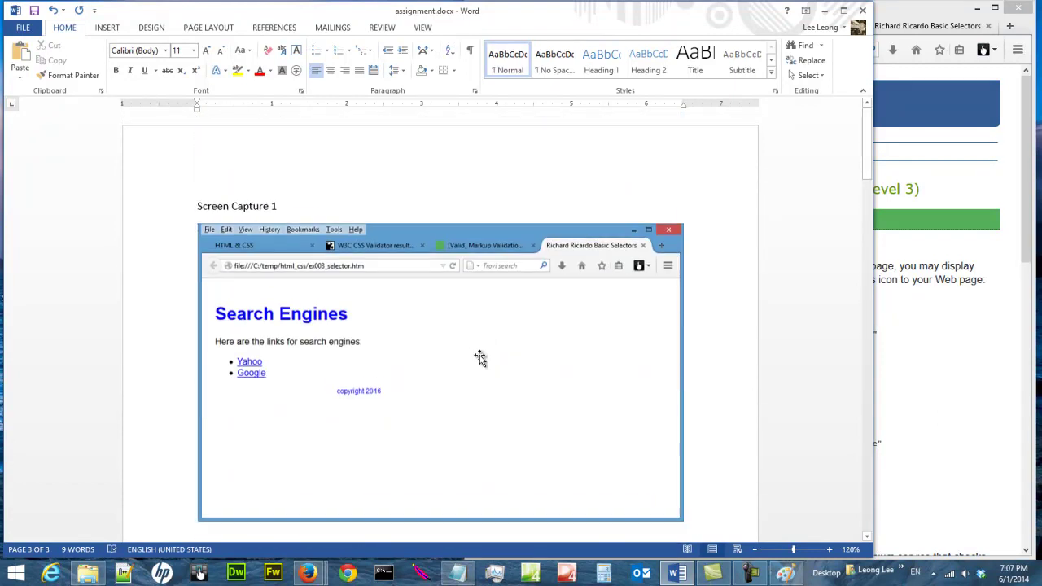
pyautogui.scroll(-5, 479, 356)
pyautogui.click(307, 222)
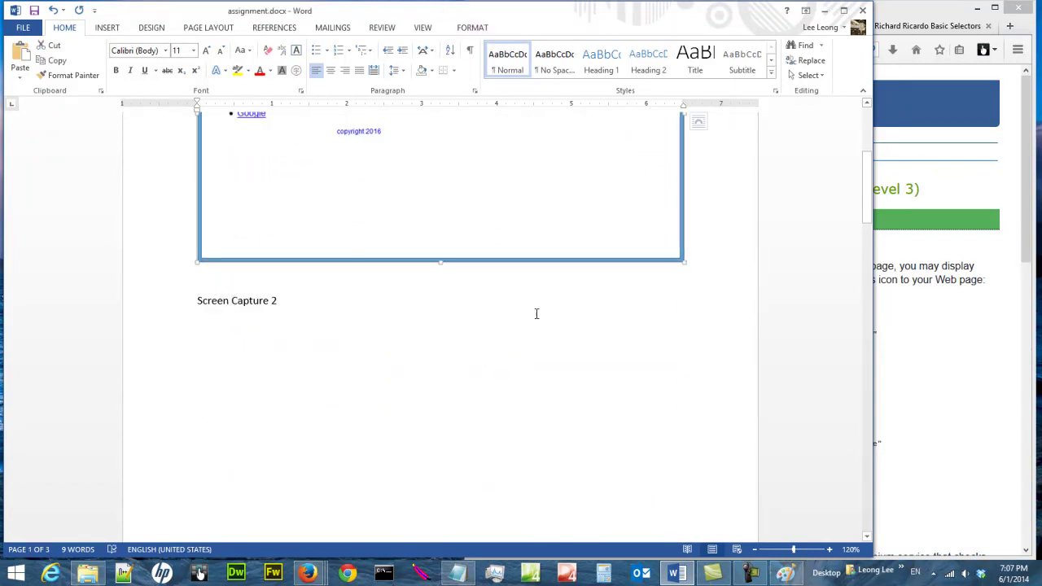
pyautogui.scroll(1, 644, 338)
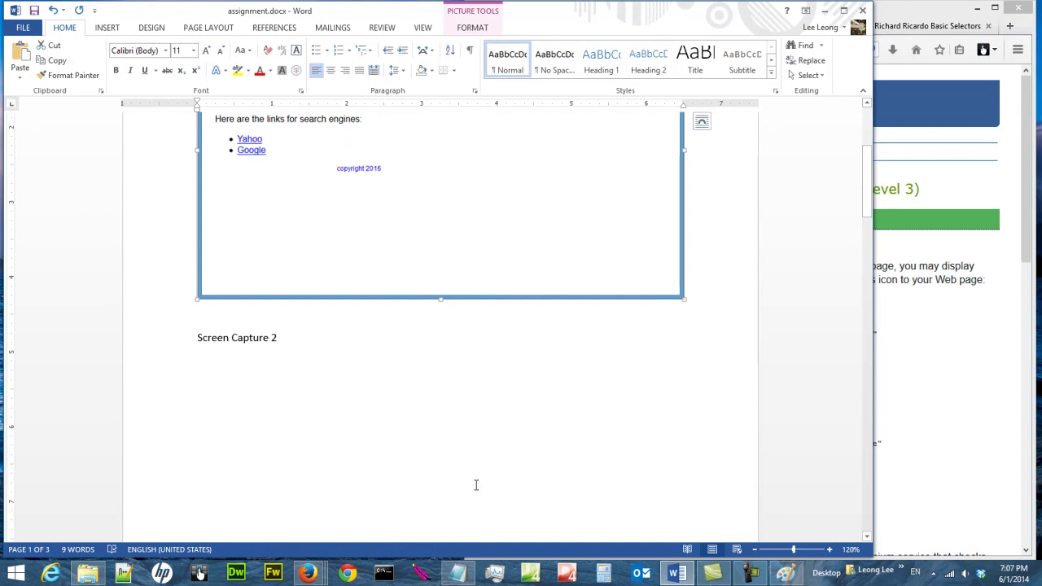
pyautogui.click(460, 572)
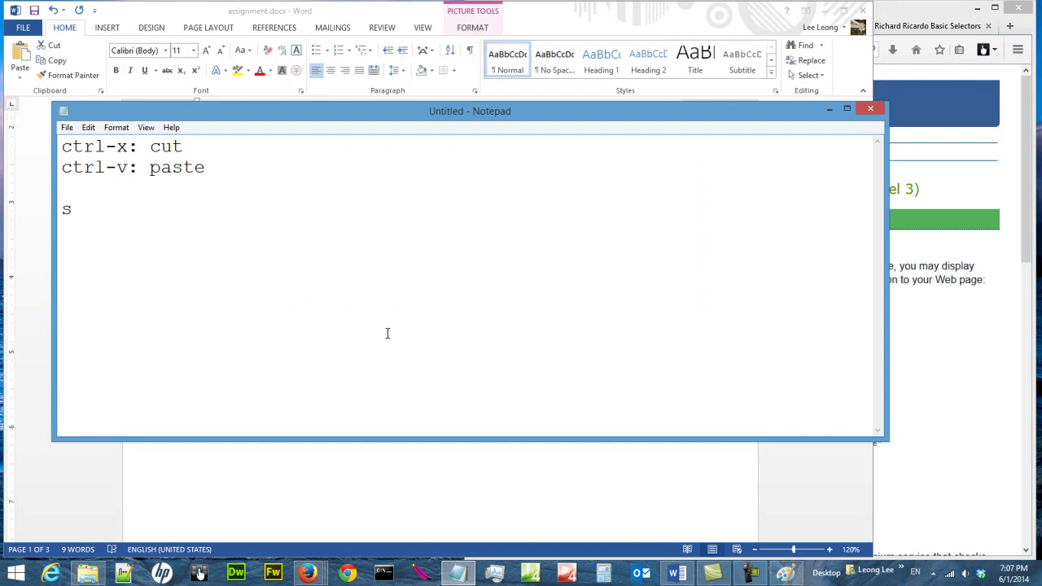
# Write 'press shift key to resize' on a new Notepad line, then return to Word
pyautogui.write('shift key to ')
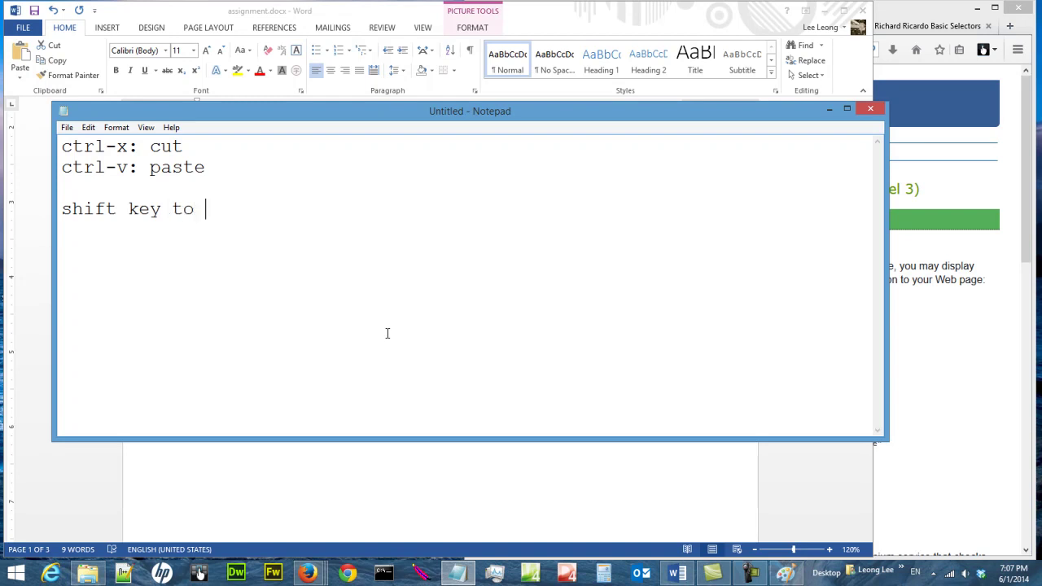
pyautogui.write('resize')
pyautogui.write('press')
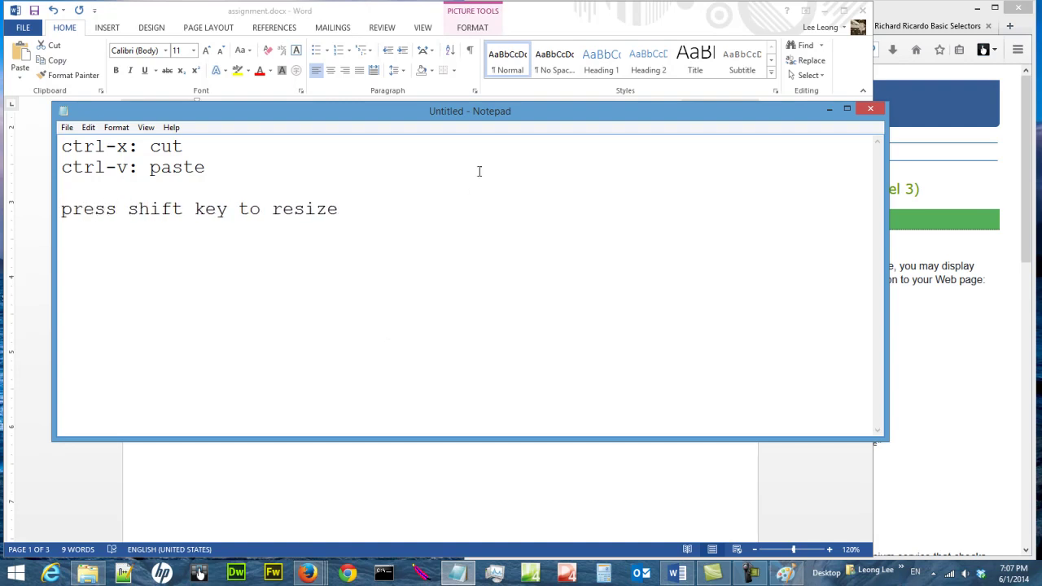
pyautogui.click(583, 18)
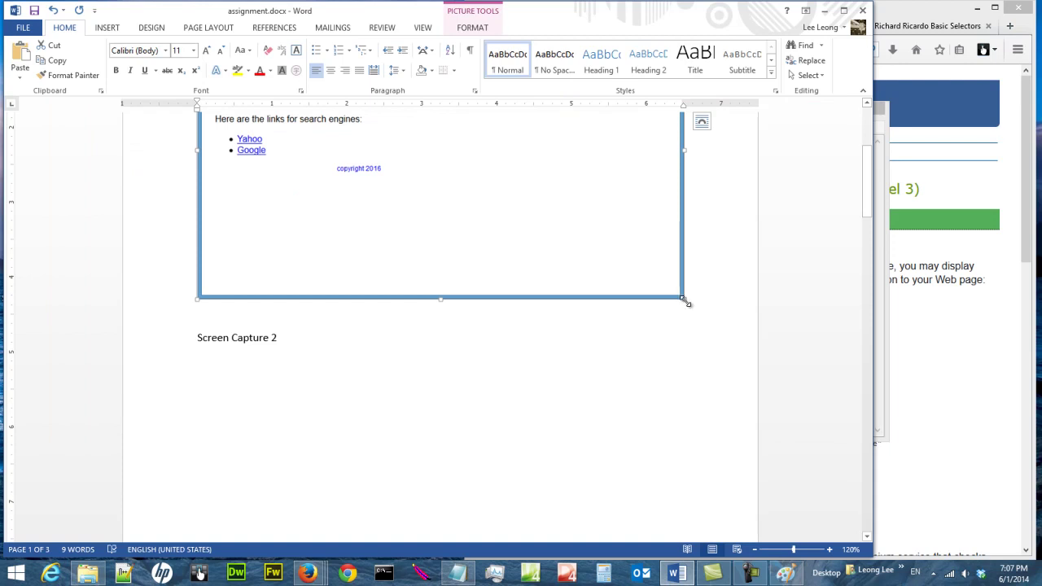
# Shrink the Screen Capture 1 and Screen Capture 2 pictures by dragging their corners
pyautogui.moveTo(684, 300); pyautogui.dragTo(618, 272)
pyautogui.scroll(-10, 619, 272)
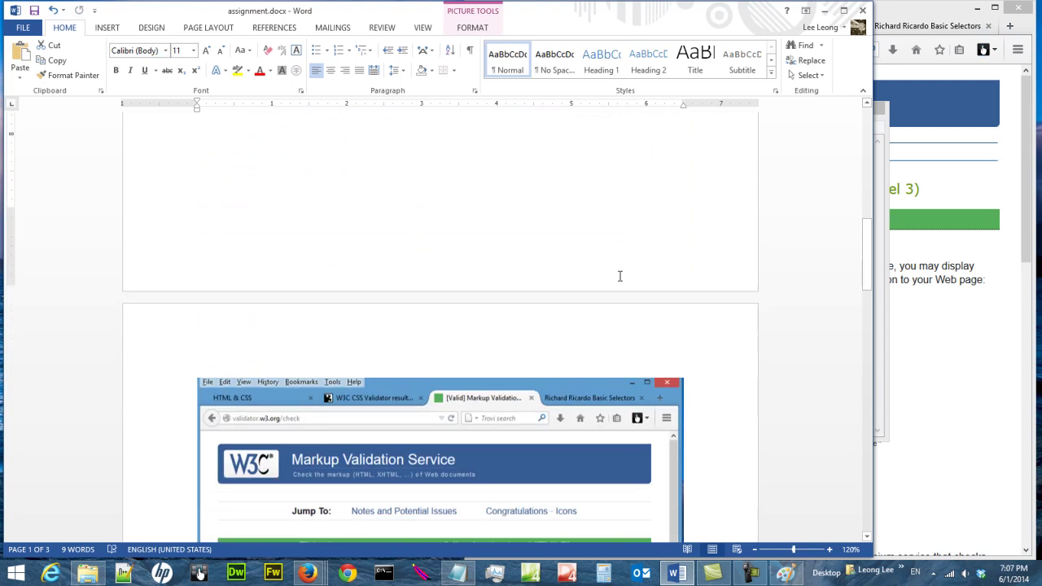
pyautogui.scroll(-5, 619, 281)
pyautogui.click(616, 279)
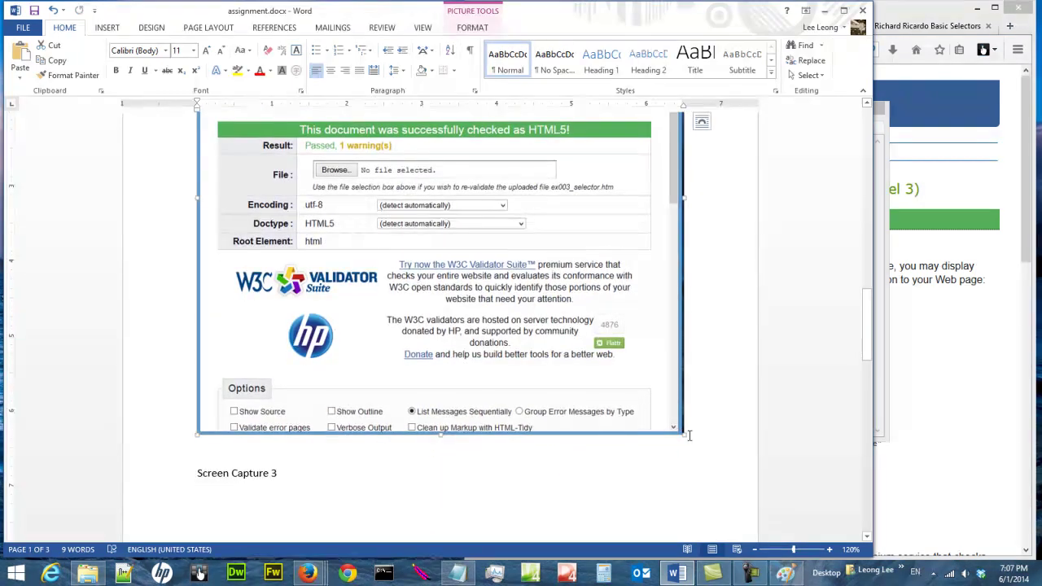
pyautogui.moveTo(682, 435); pyautogui.dragTo(586, 360)
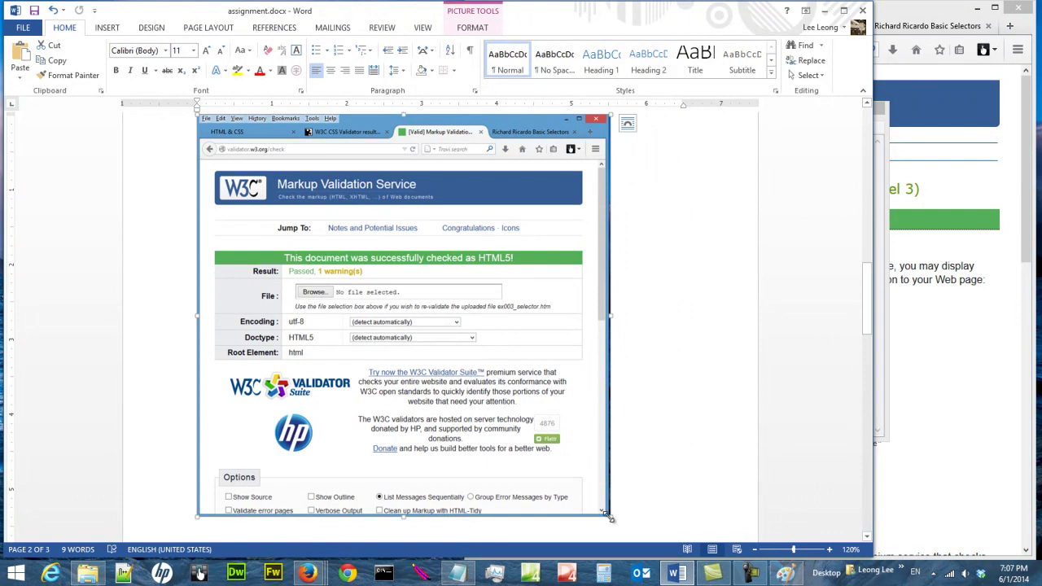
# Fine-tune the validator screenshot's size so it fits on the page
pyautogui.moveTo(548, 469); pyautogui.dragTo(512, 418)
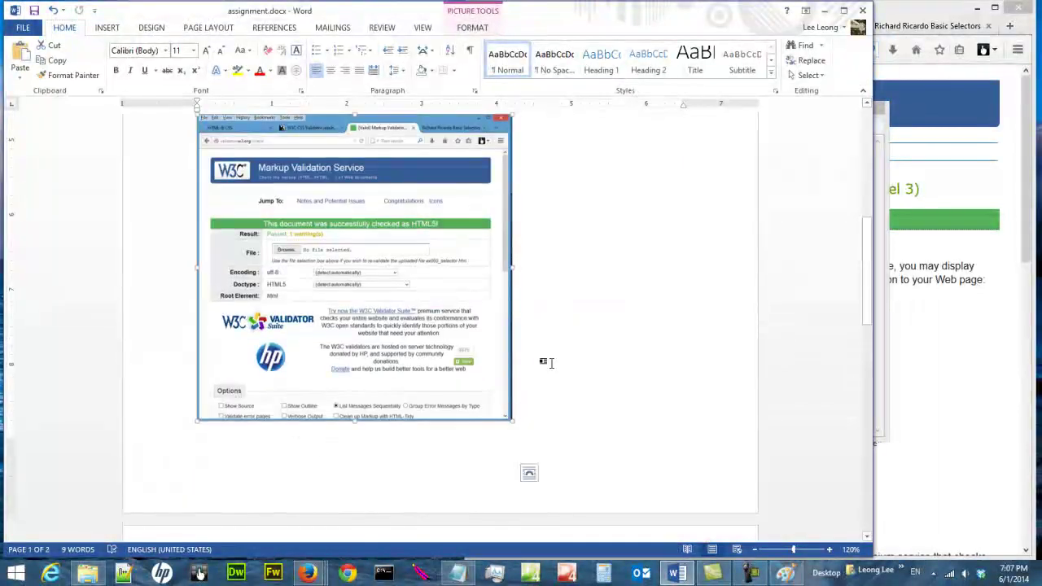
pyautogui.scroll(3, 552, 362)
pyautogui.scroll(-9, 551, 363)
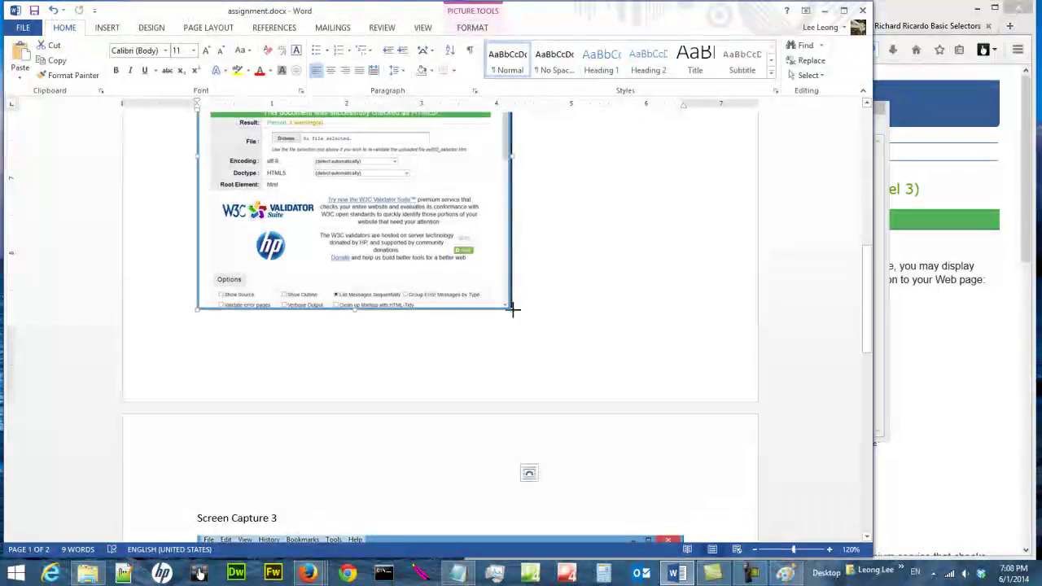
pyautogui.moveTo(515, 310)
pyautogui.mouseDown()
pyautogui.moveTo(535, 326)
pyautogui.moveTo(523, 315)
pyautogui.mouseUp()
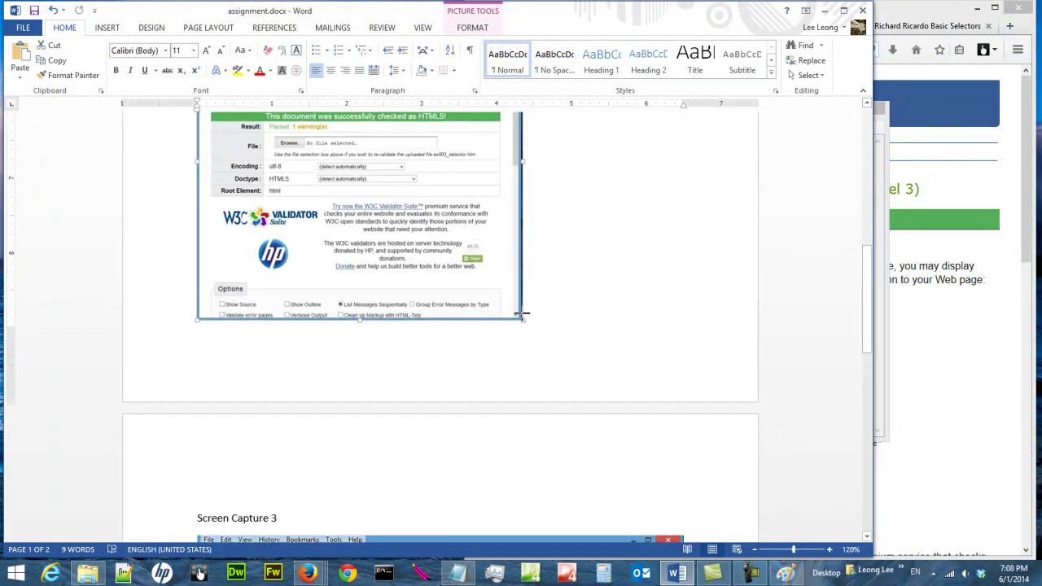
pyautogui.scroll(3, 524, 316)
pyautogui.scroll(-9, 525, 317)
pyautogui.scroll(-6, 525, 318)
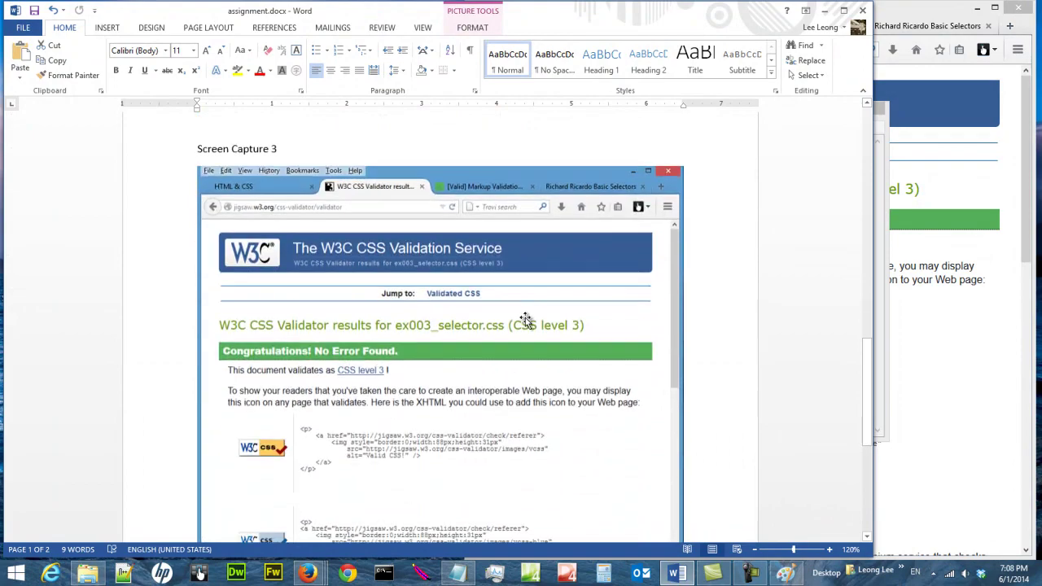
pyautogui.scroll(6, 526, 319)
pyautogui.scroll(12, 529, 319)
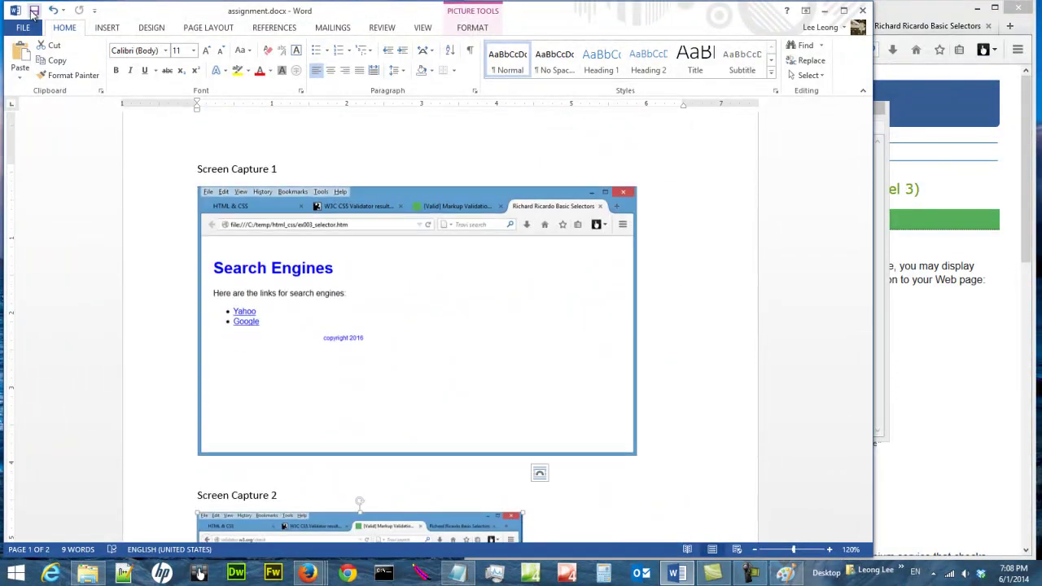
# Save assignment.docx and check the saved file in the temp folder
pyautogui.click(34, 12)
pyautogui.click(88, 573)
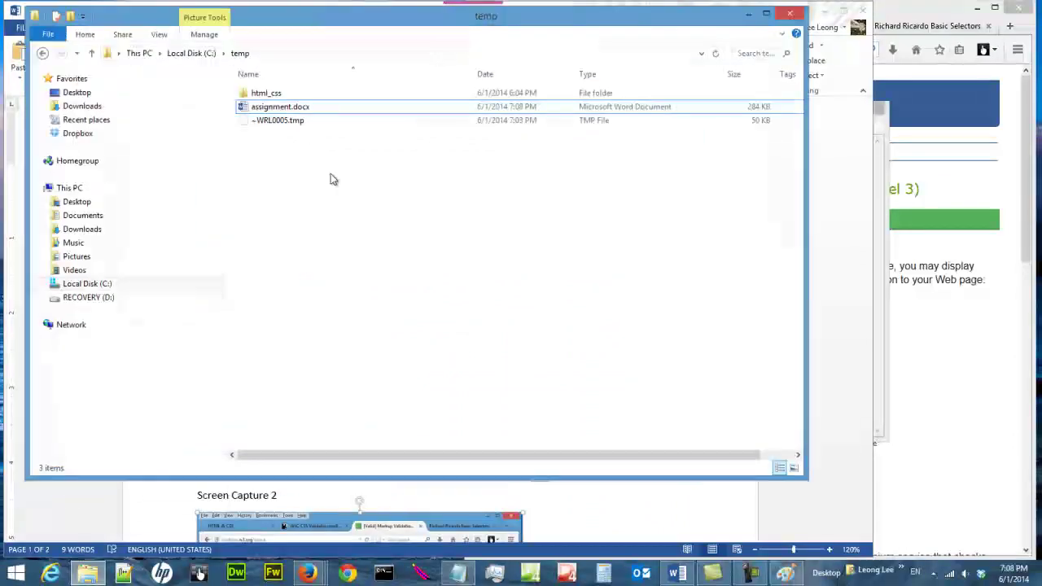
pyautogui.click(281, 111)
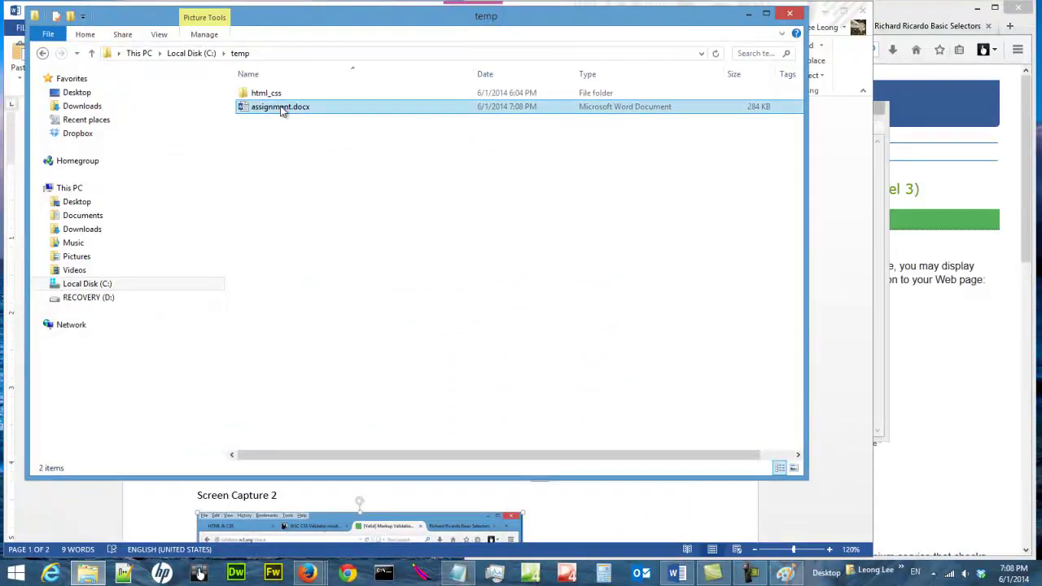
pyautogui.click(750, 14)
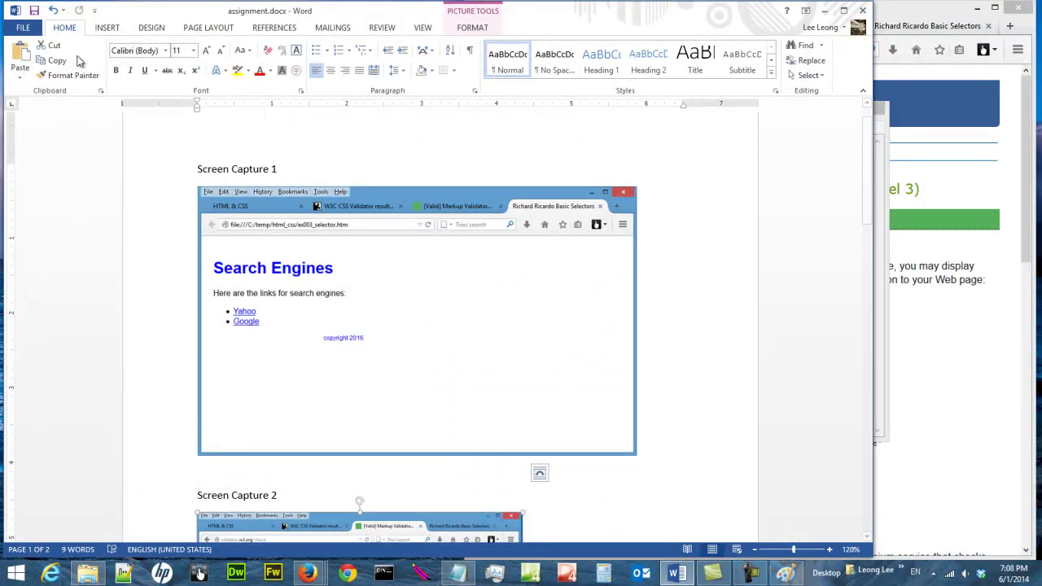
# Save a copy to the temp folder with Save as type PDF, producing assignment.pdf
pyautogui.click(25, 29)
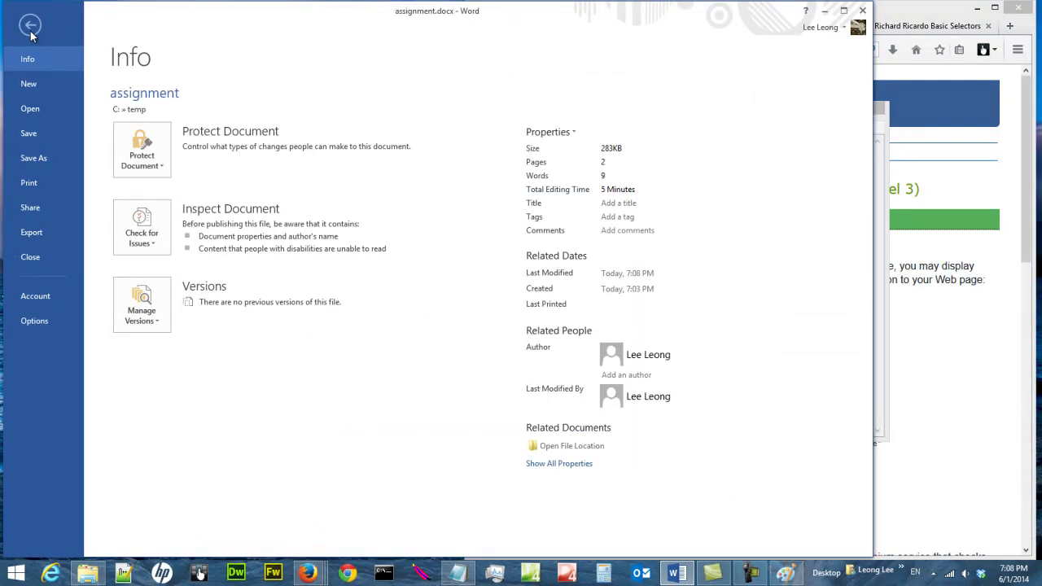
pyautogui.click(30, 26)
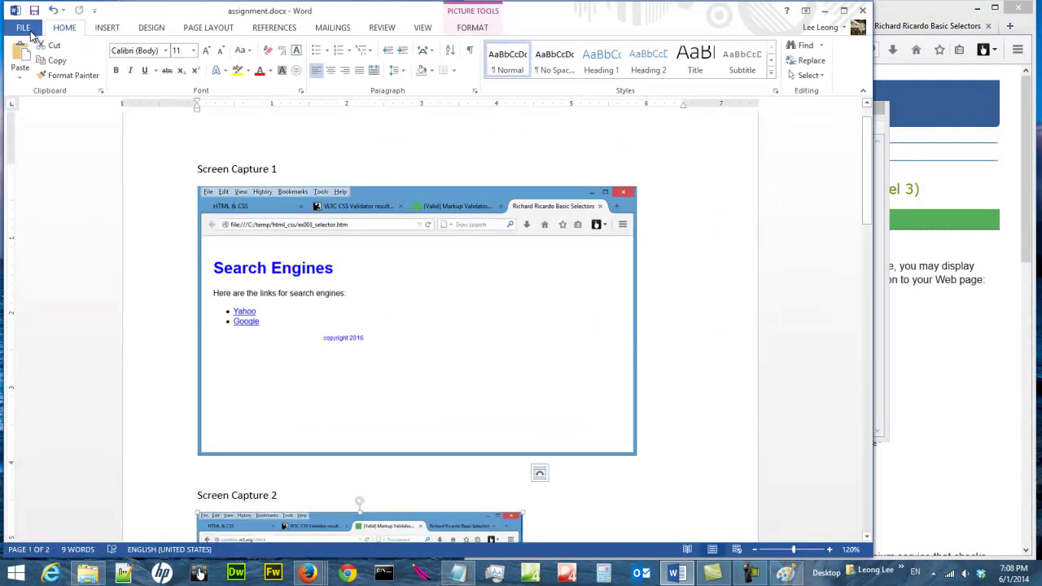
pyautogui.click(24, 29)
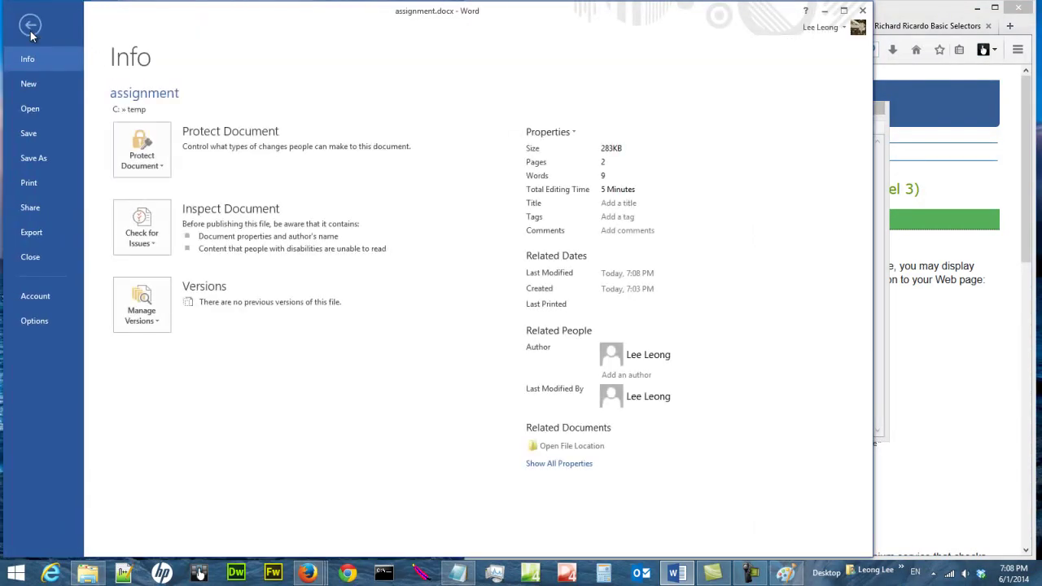
pyautogui.click(43, 157)
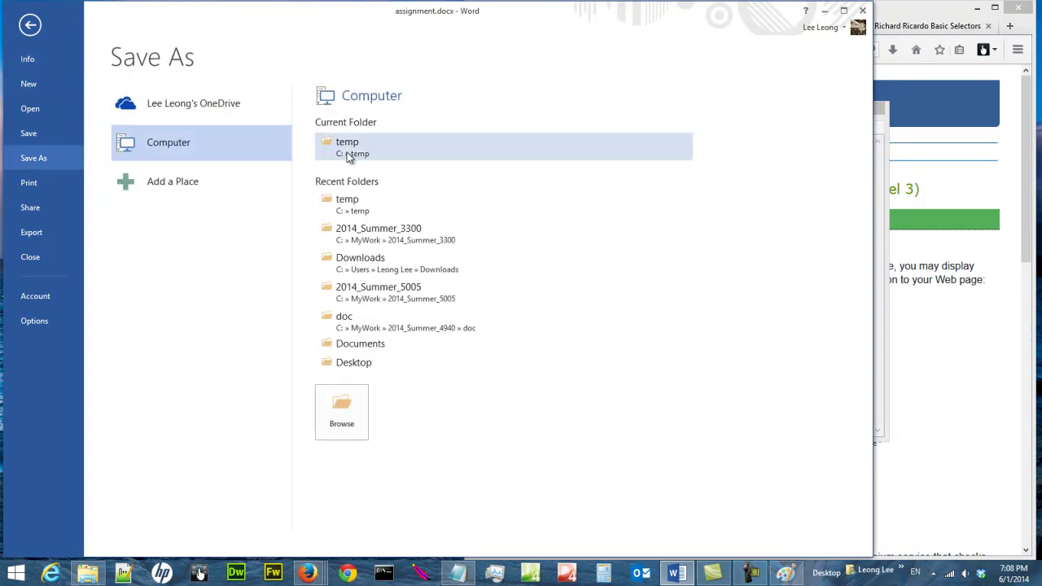
pyautogui.click(350, 155)
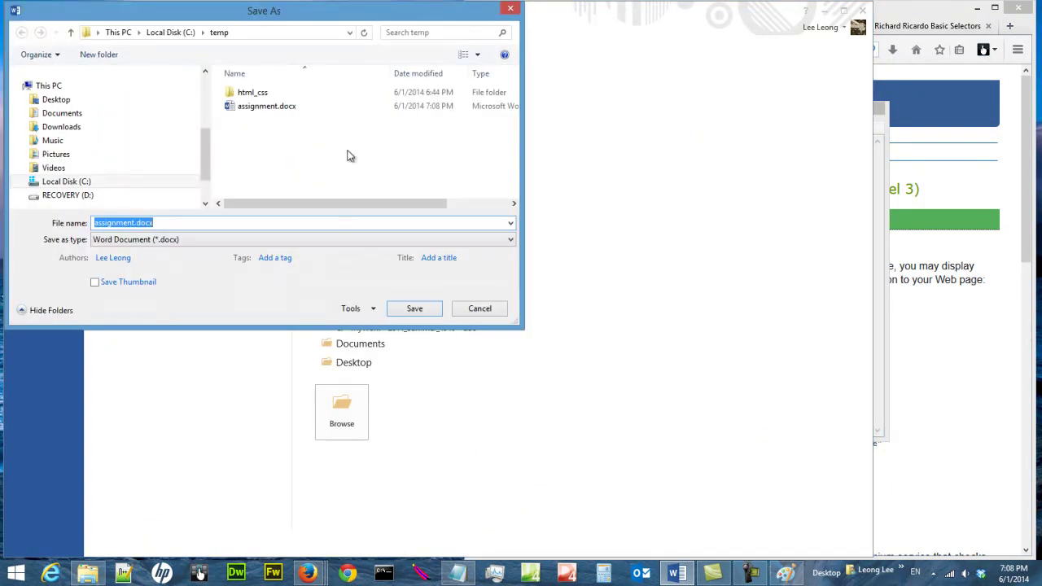
pyautogui.click(344, 240)
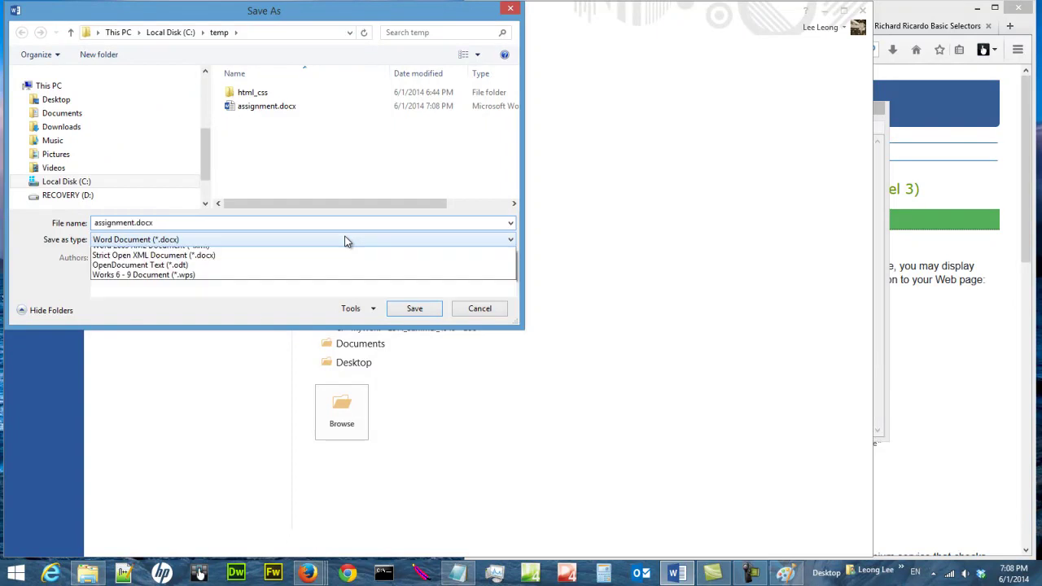
pyautogui.click(344, 312)
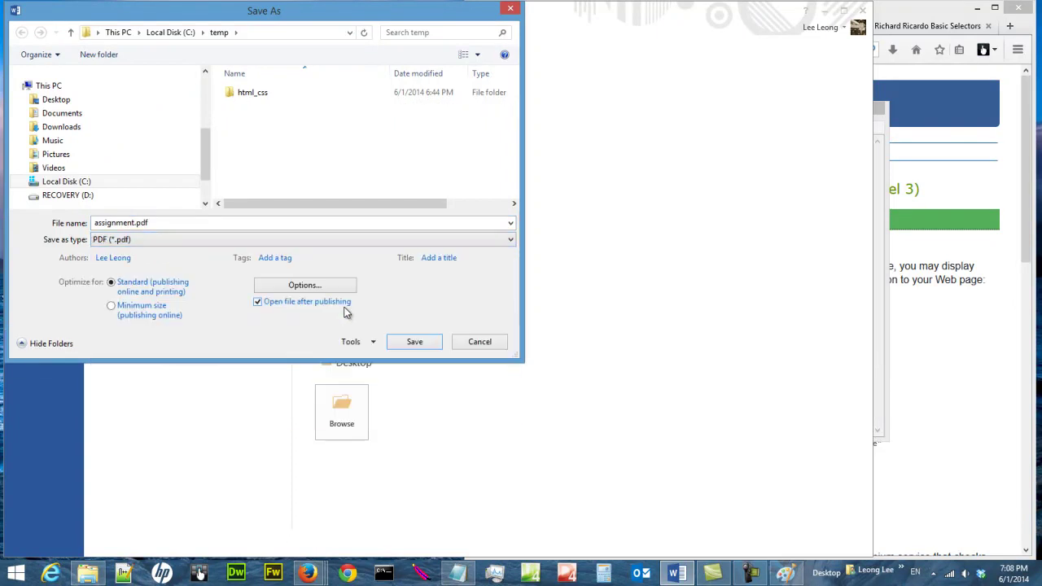
pyautogui.click(413, 342)
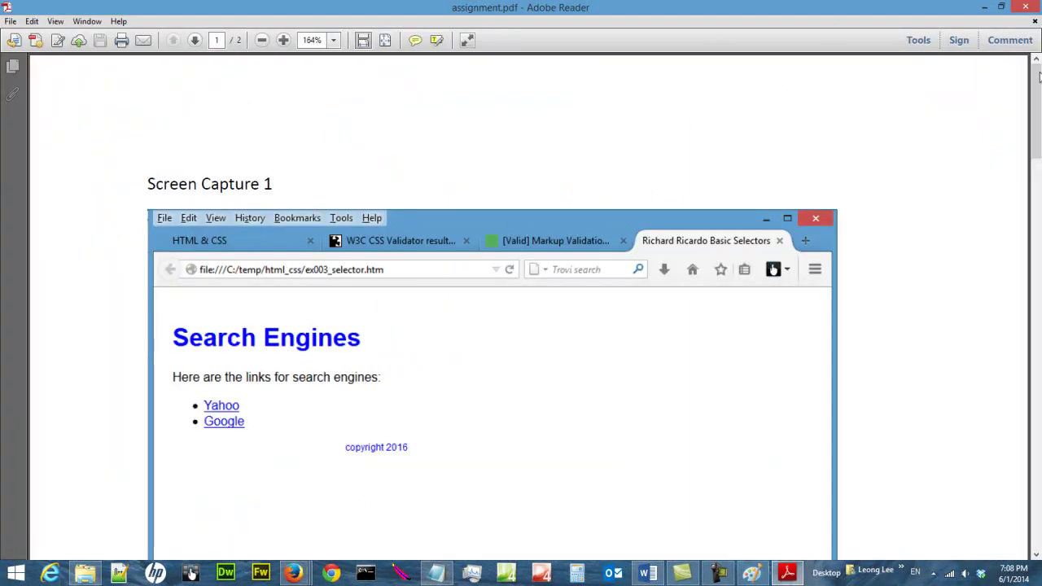
# Scroll through assignment.pdf to confirm all three screen captures, then close Adobe Reader
pyautogui.moveTo(1039, 76); pyautogui.dragTo(1038, 198)
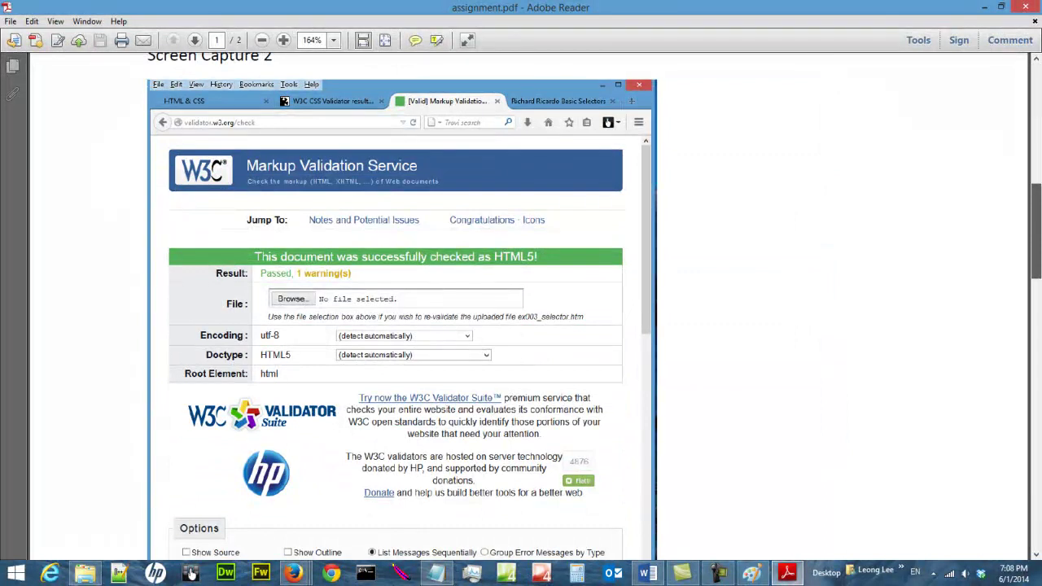
pyautogui.scroll(-15, 521, 306)
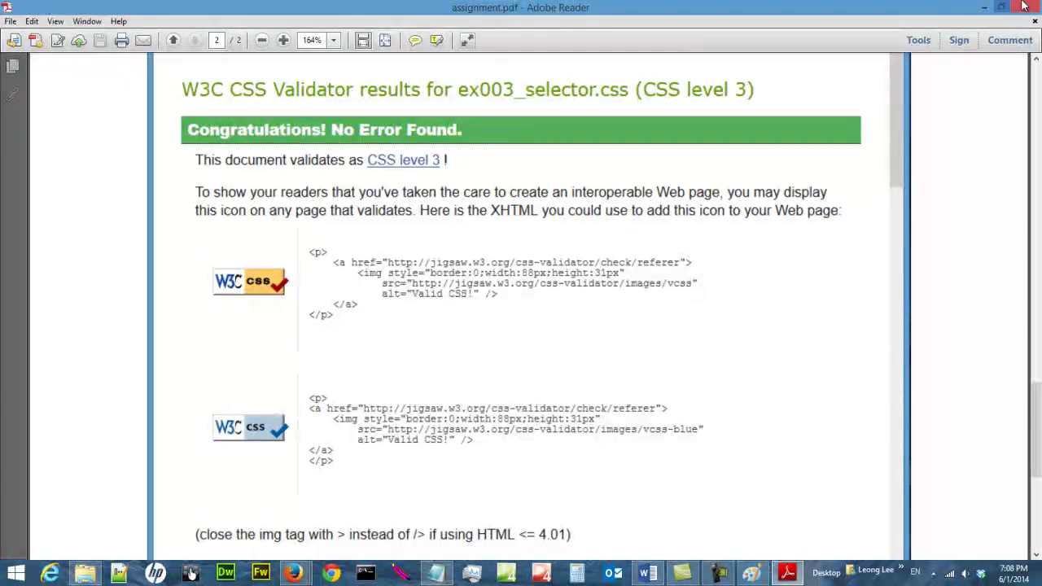
pyautogui.click(1025, 6)
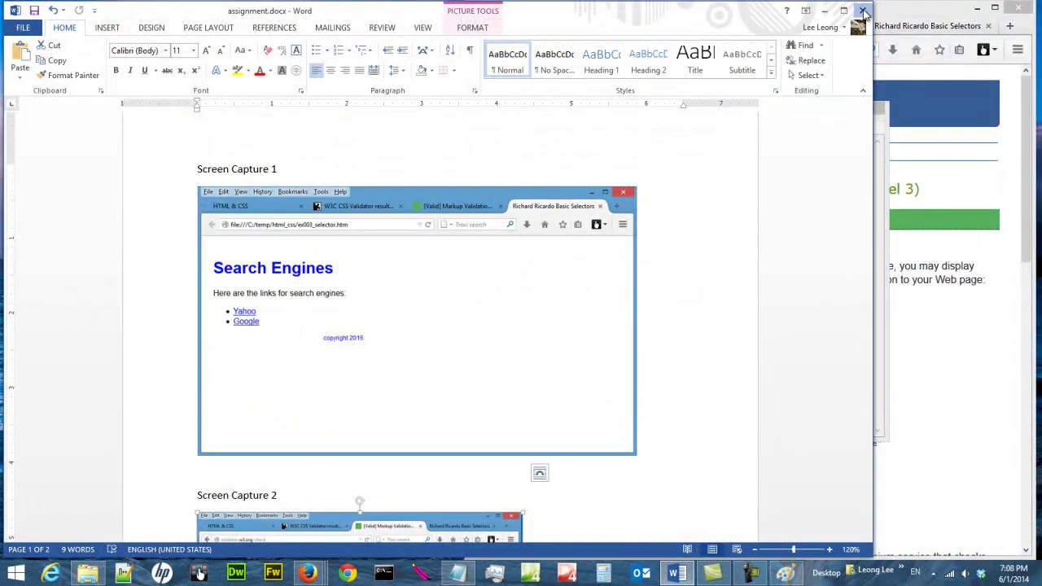
# Close Word, minimize Notepad, and select assignment.pdf beside assignment.docx in an enlarged C:\temp window
pyautogui.click(863, 12)
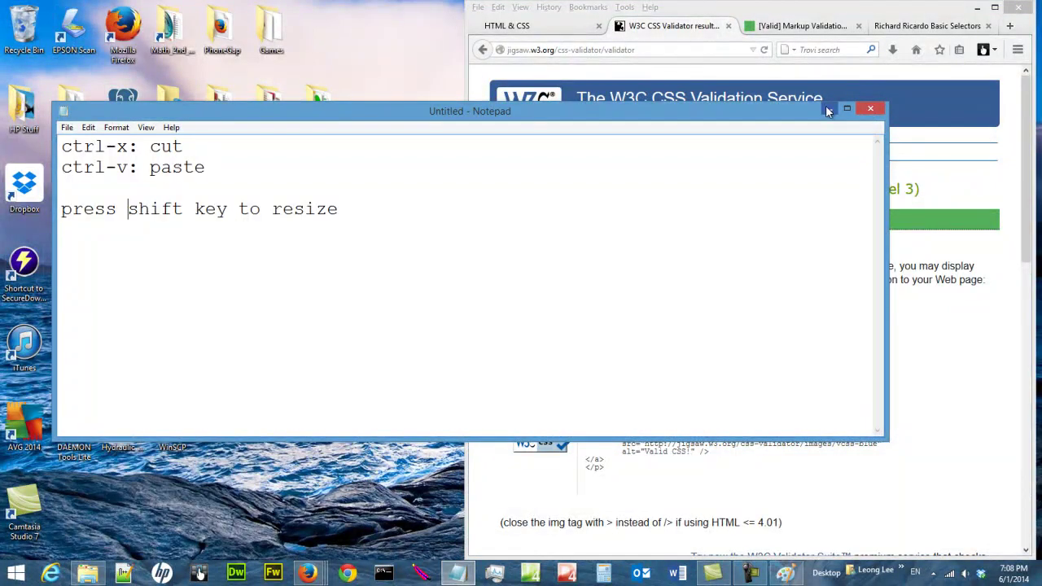
pyautogui.click(828, 110)
pyautogui.click(81, 575)
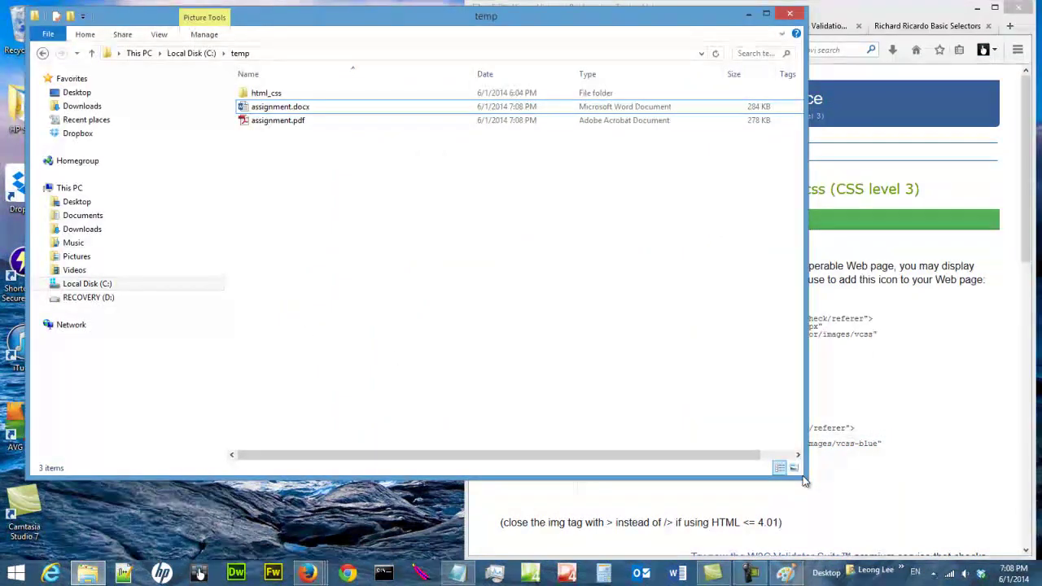
pyautogui.moveTo(804, 482); pyautogui.dragTo(907, 501)
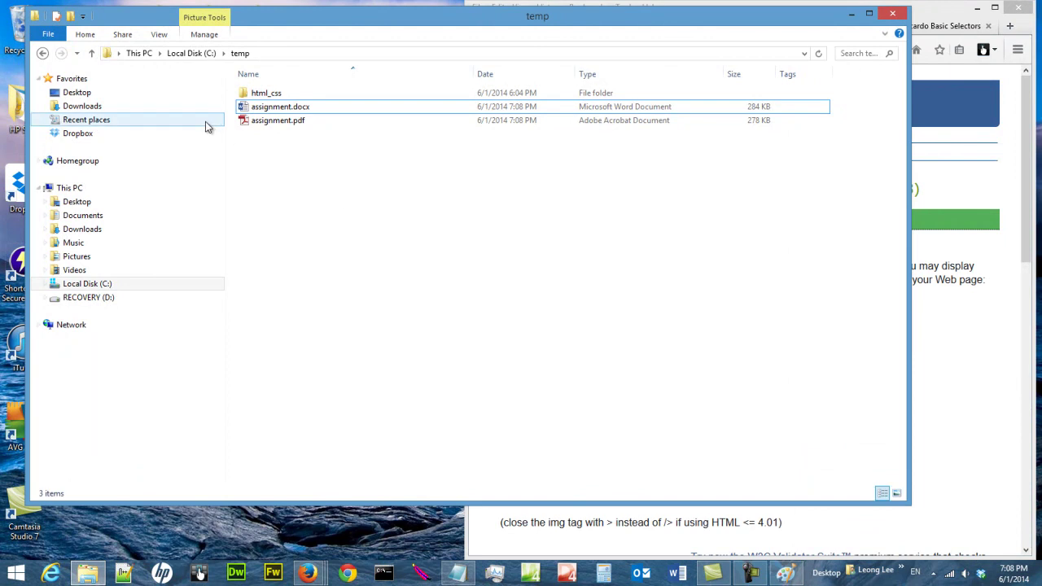
pyautogui.click(276, 122)
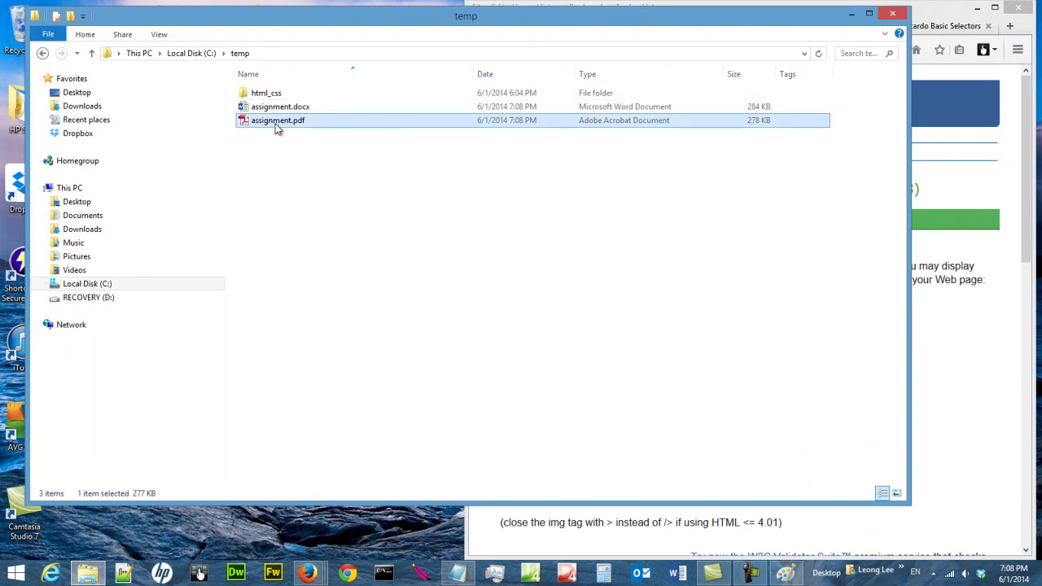